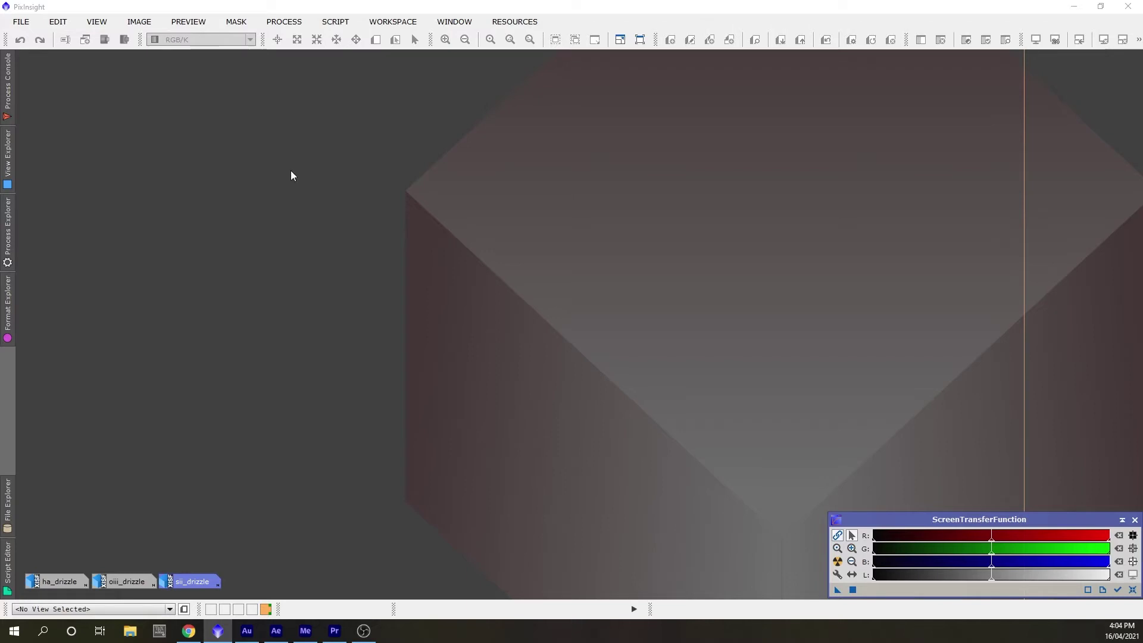
Use ChannelCombination to build an RGB image with sii_drizzle as red, ha_drizzle as green and oiii_drizzle as blue
click(284, 22)
mouse_move(405, 38)
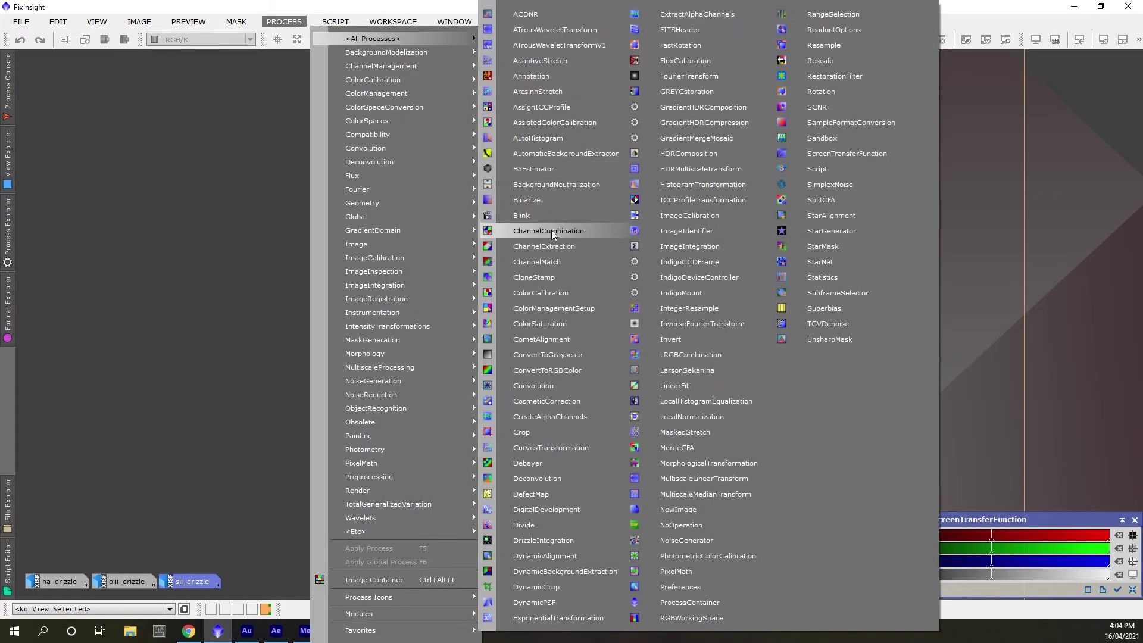
click(539, 231)
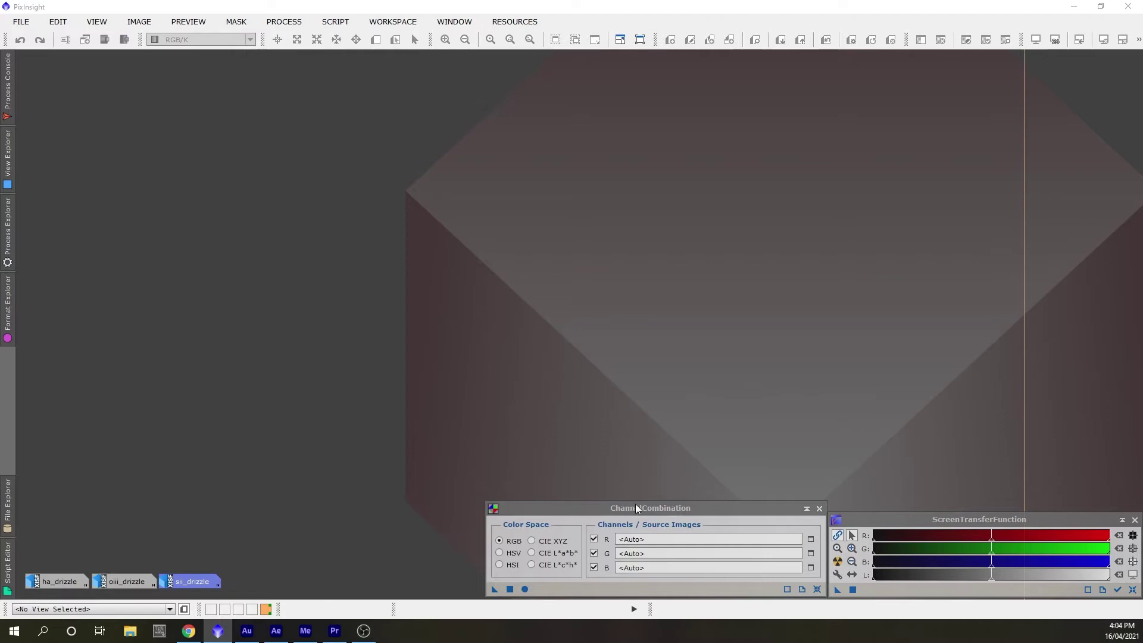
drag(181, 582, 638, 540)
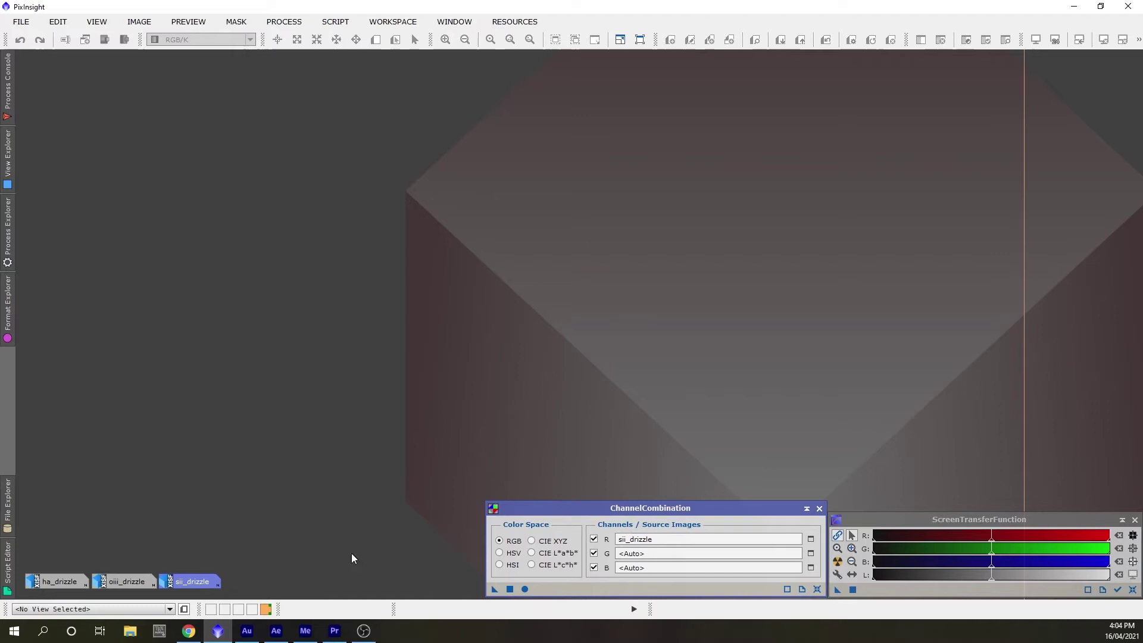
drag(83, 581, 673, 557)
drag(128, 581, 664, 570)
click(525, 590)
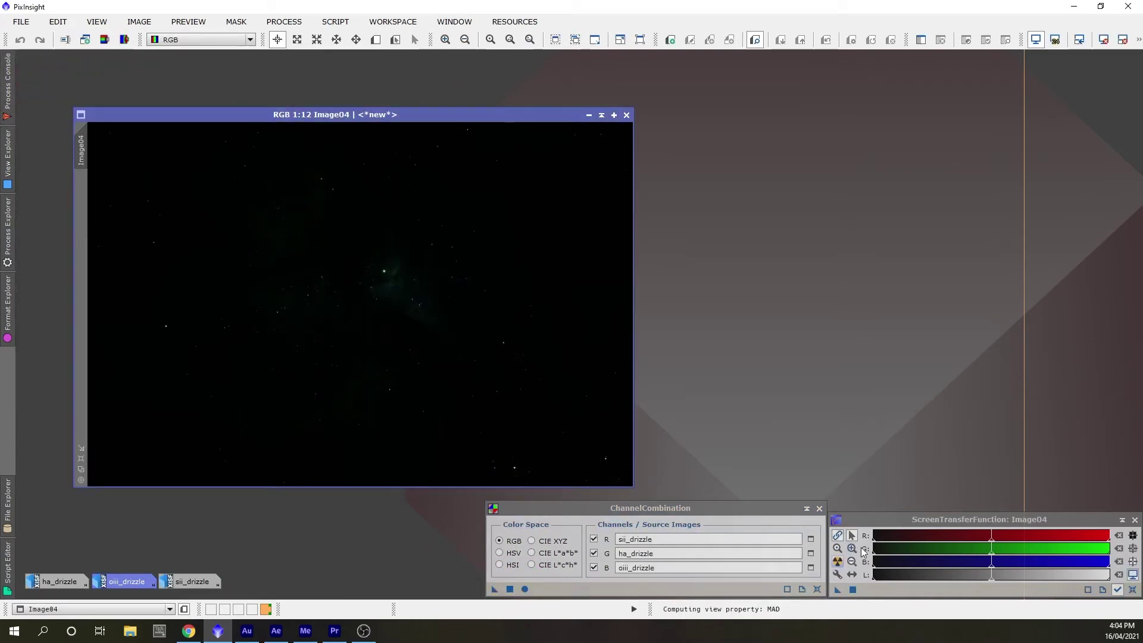
Auto-stretch the combined image's display with ScreenTransferFunction and darken it by raising the shadows clipping on all channels
key(ctrl+a)
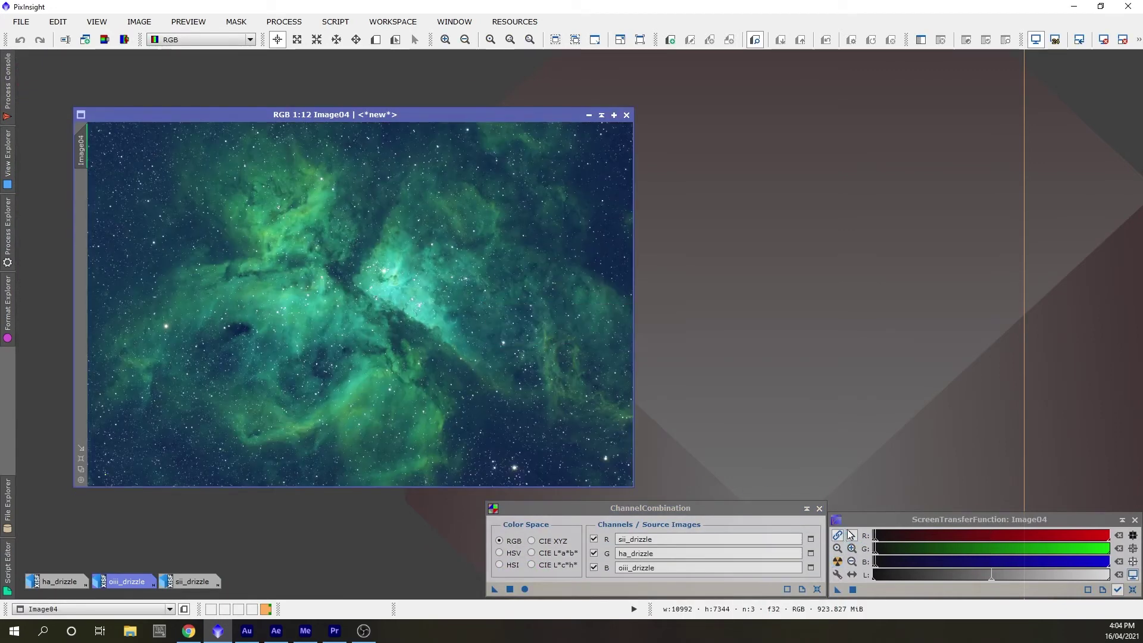
click(852, 548)
click(879, 540)
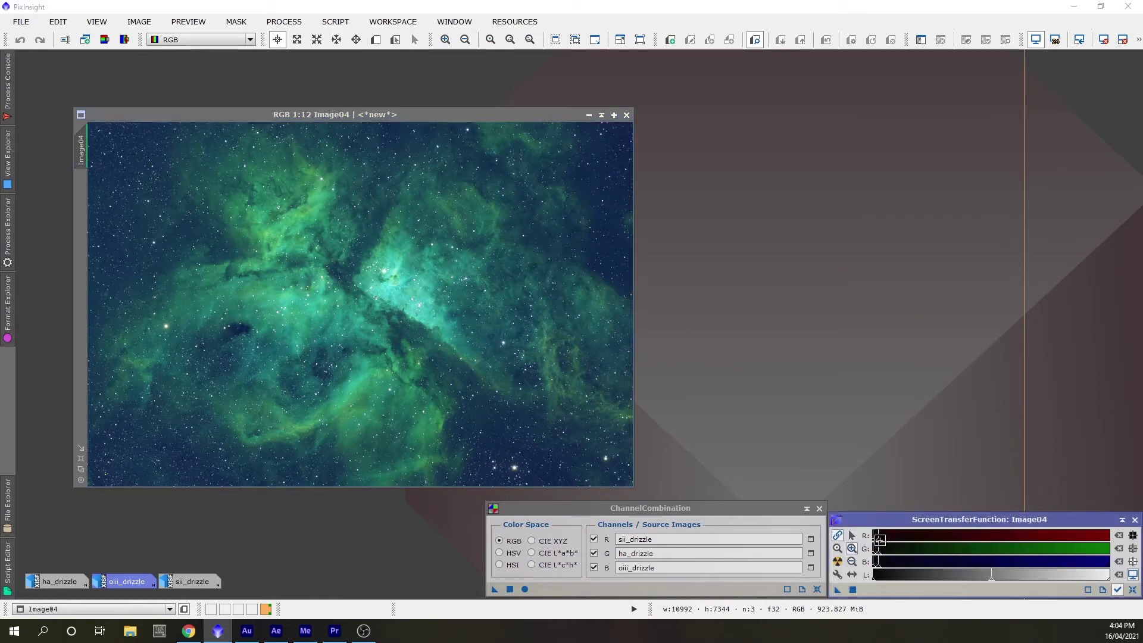
mouse_move(876, 541)
mouse_down()
mouse_move(918, 543)
mouse_move(879, 541)
mouse_up()
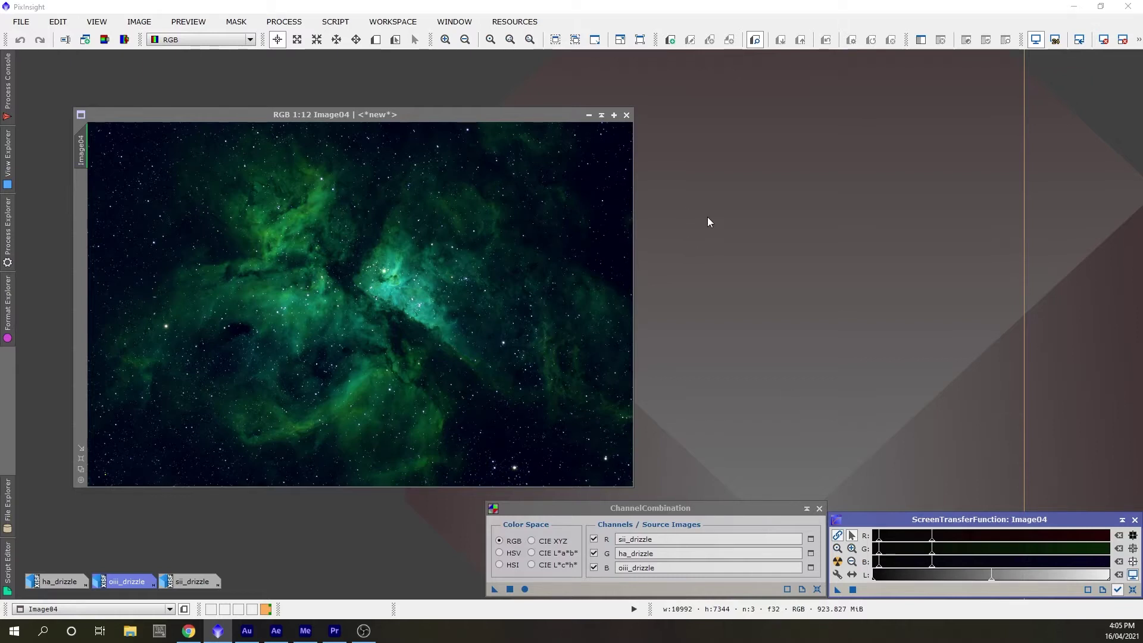
Use the Statistics process to compare the median values of sii_drizzle, ha_drizzle and oiii_drizzle
click(294, 25)
mouse_move(471, 37)
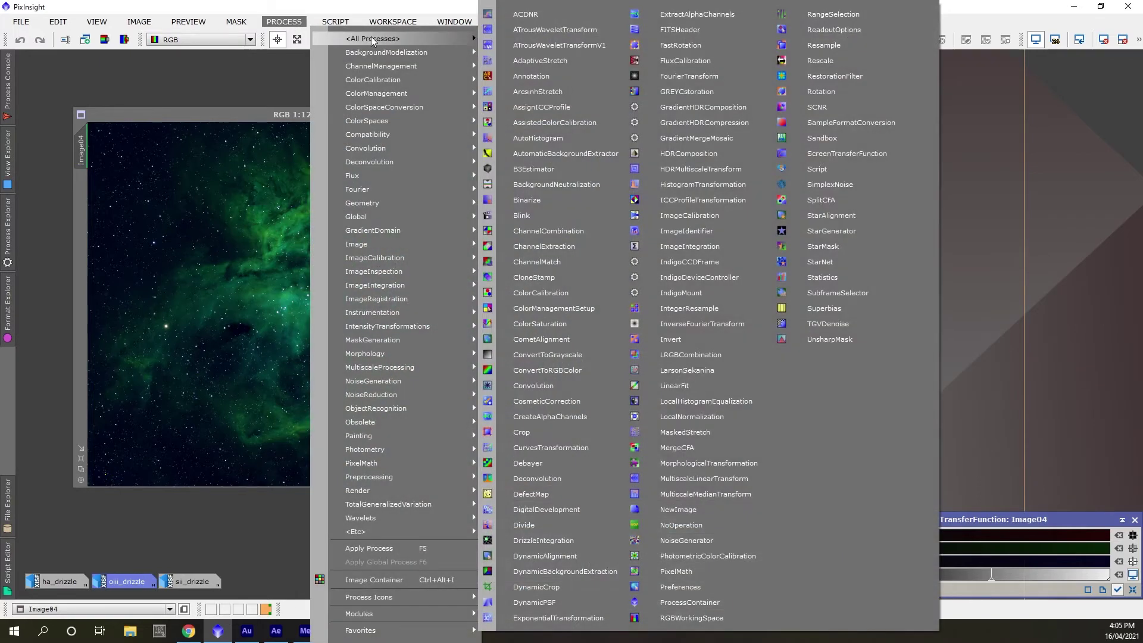
click(851, 276)
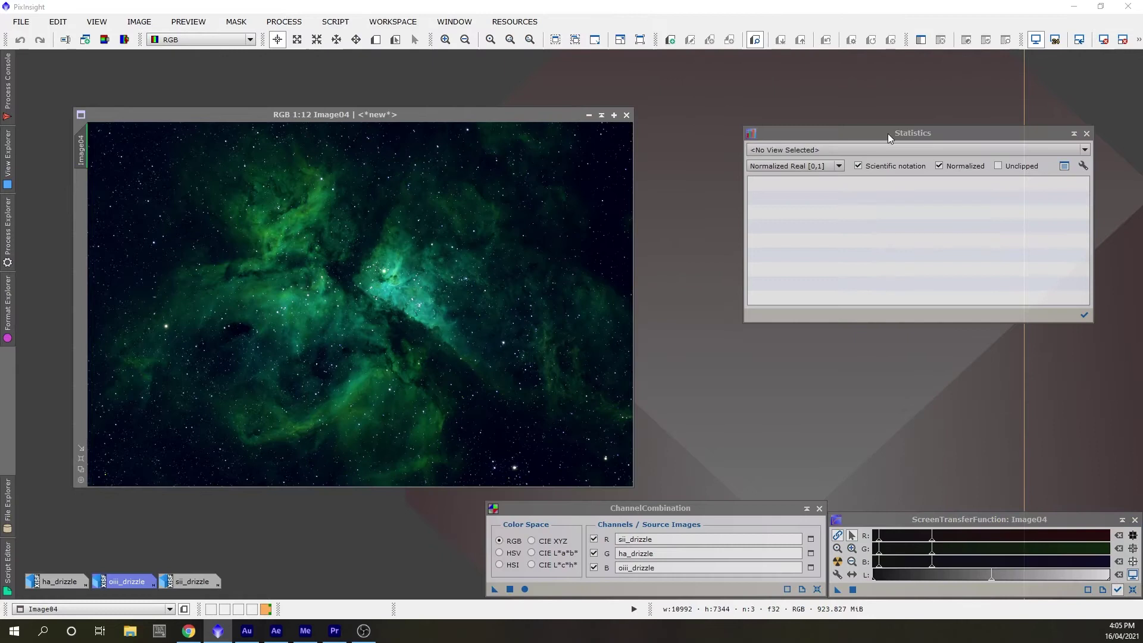
click(861, 151)
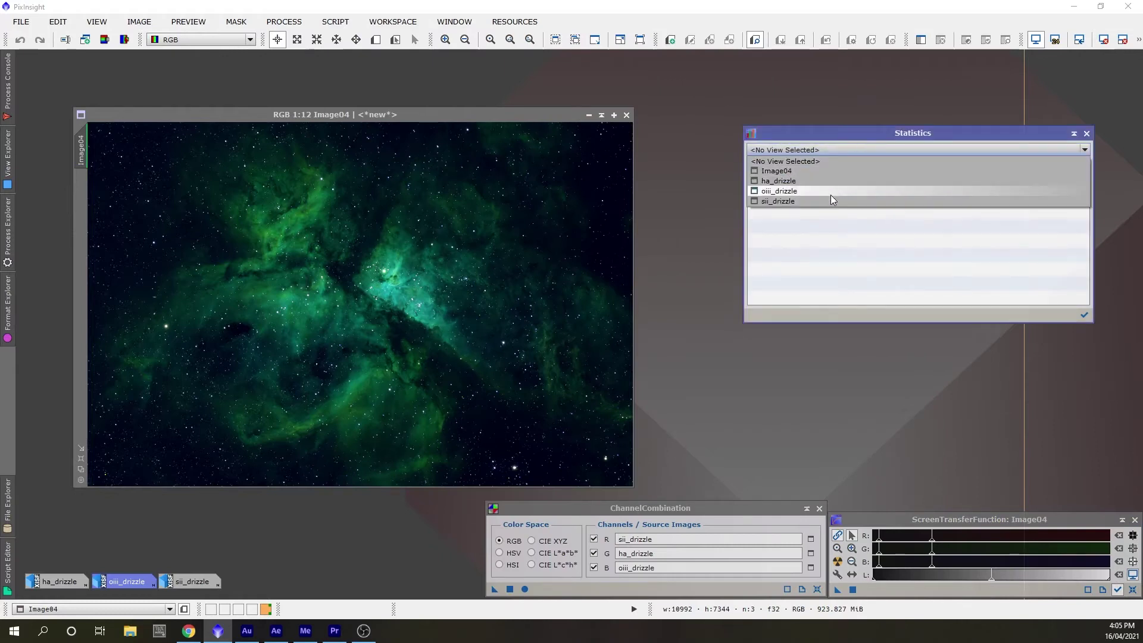
click(832, 201)
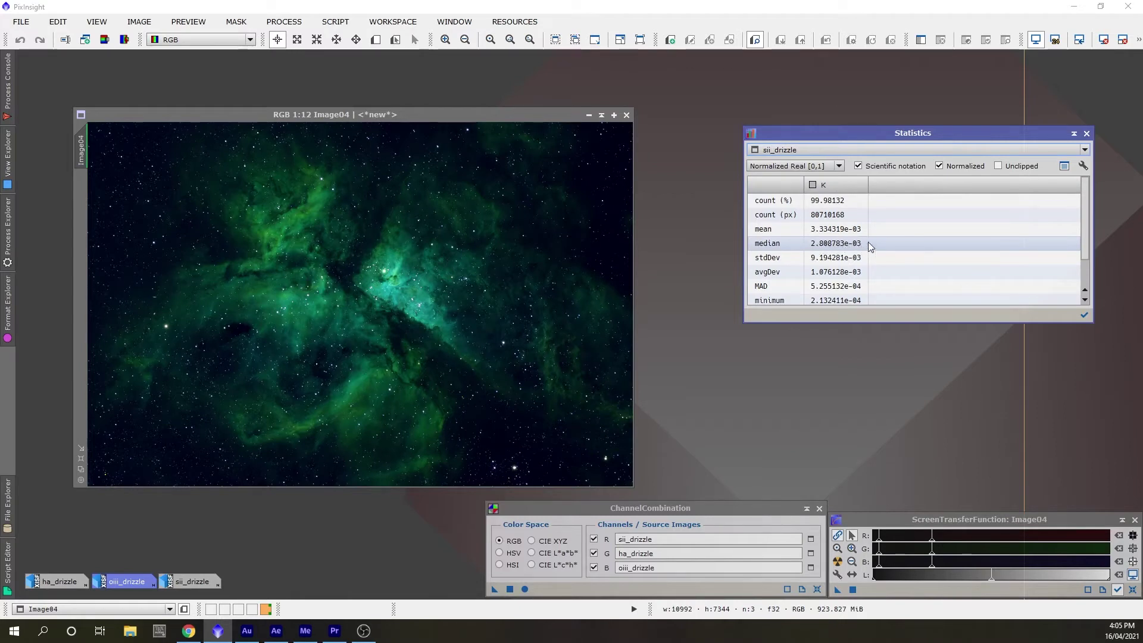
click(815, 152)
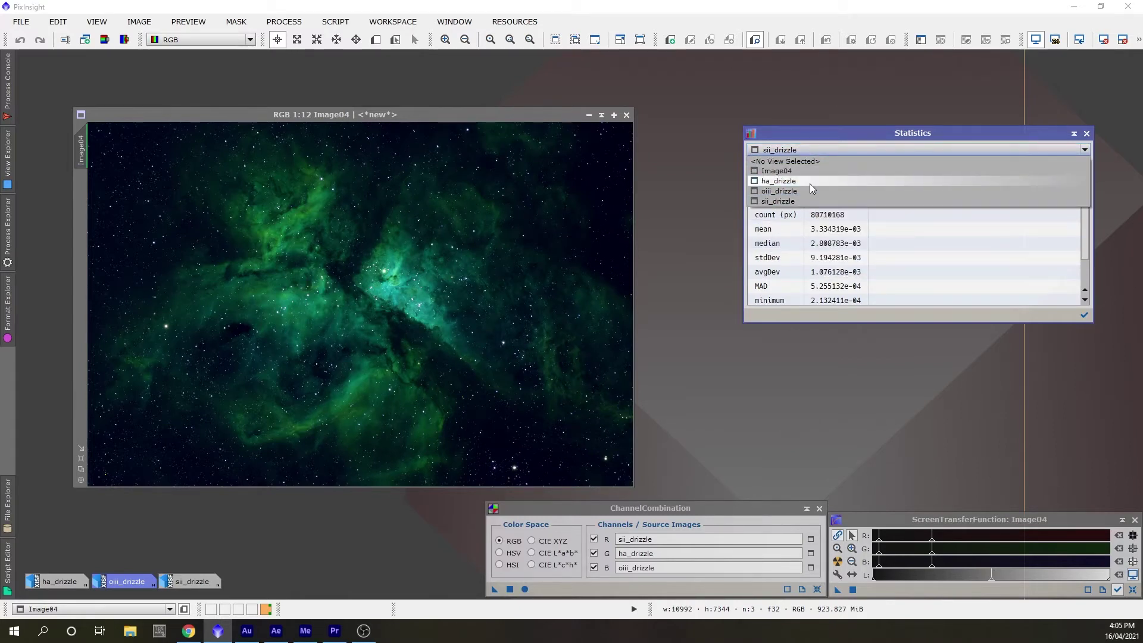
click(810, 182)
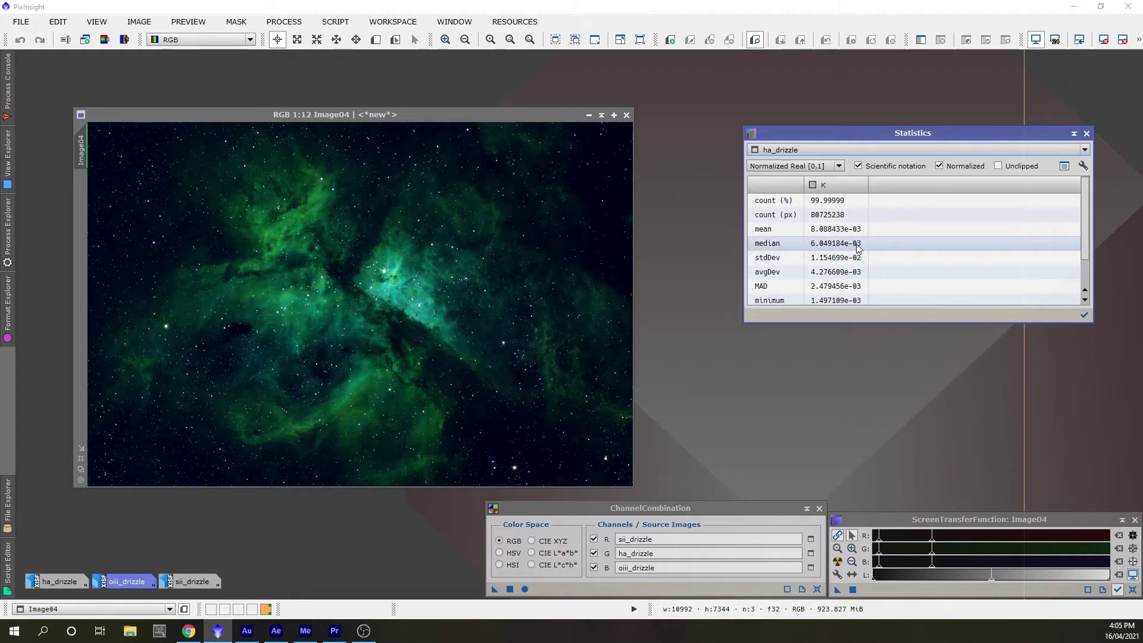
click(817, 151)
click(805, 195)
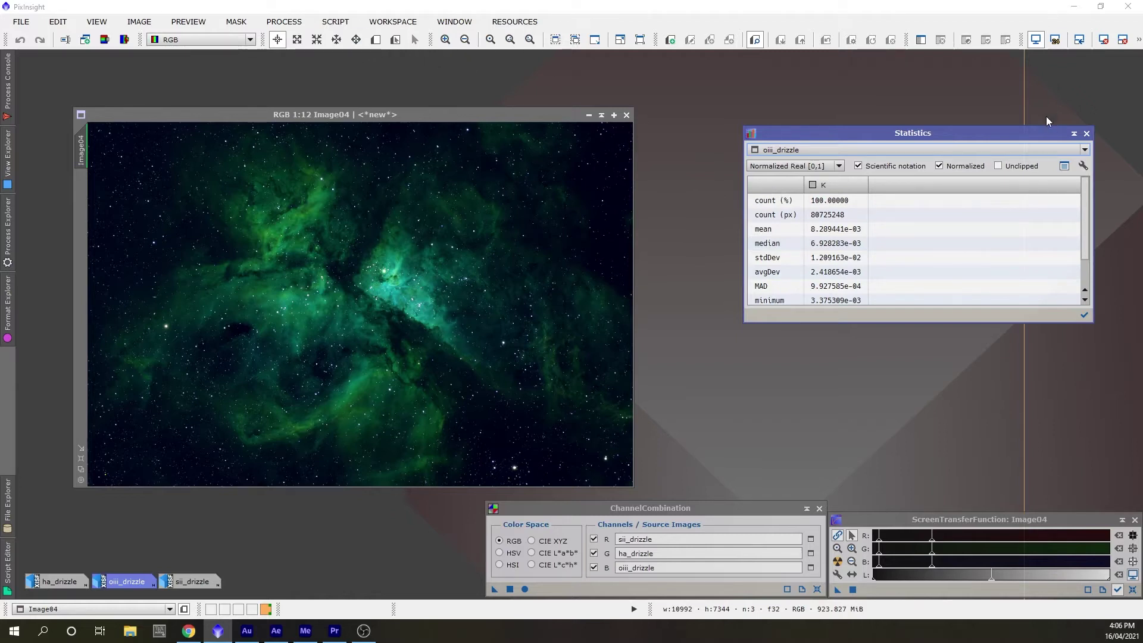
click(1085, 134)
Open HistogramTransformation and load the combined image's histogram into it
click(284, 22)
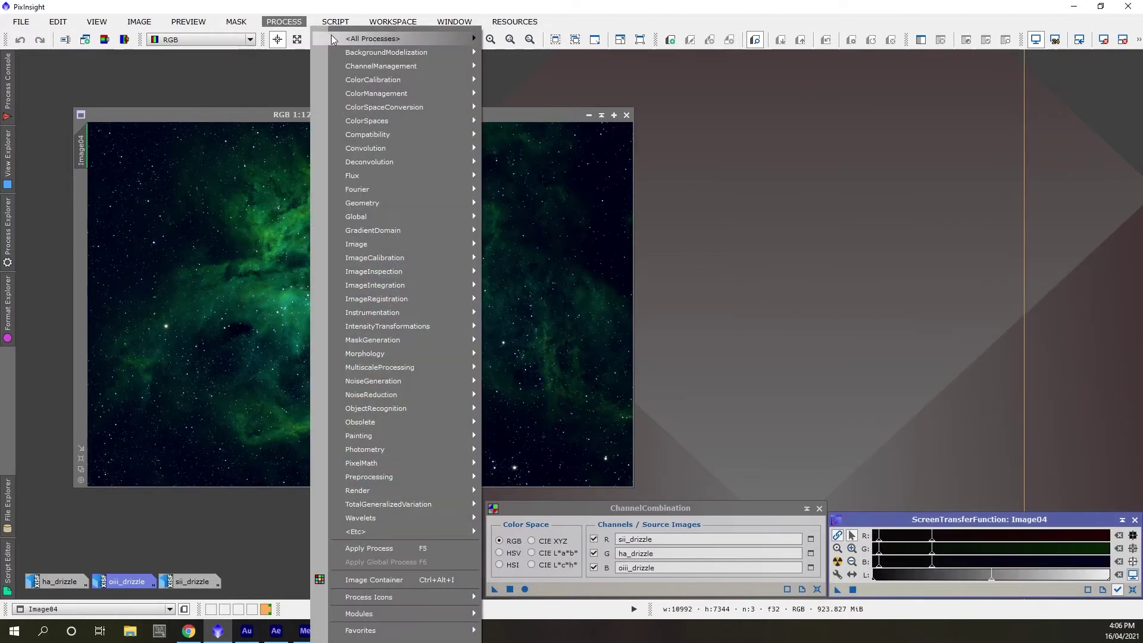
mouse_move(464, 40)
click(709, 186)
drag(375, 70, 848, 75)
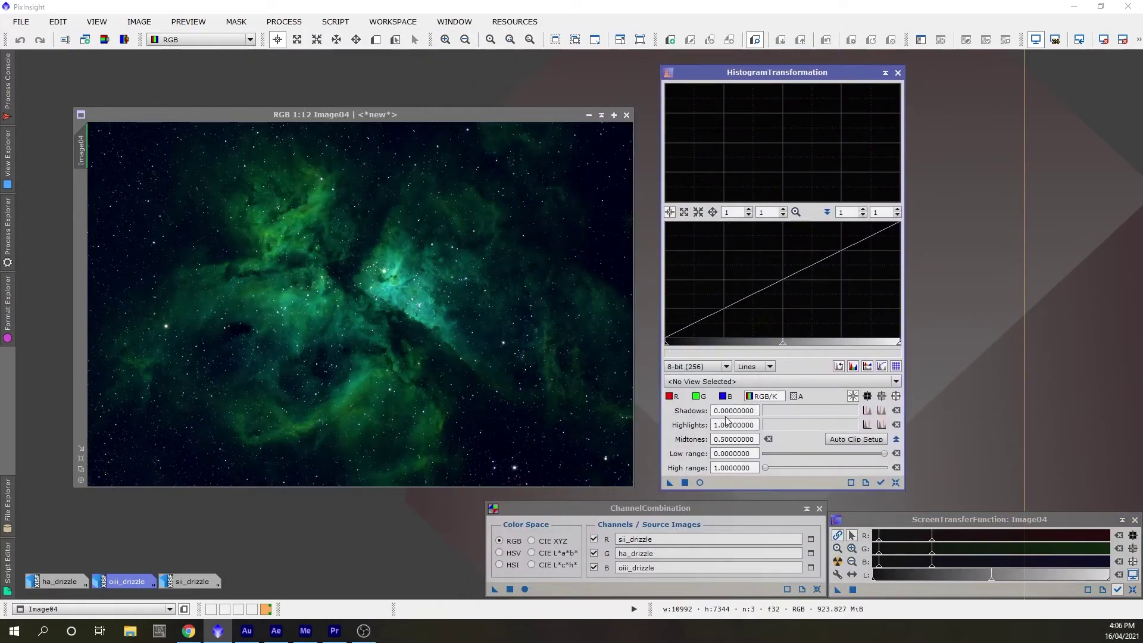
click(719, 382)
click(716, 403)
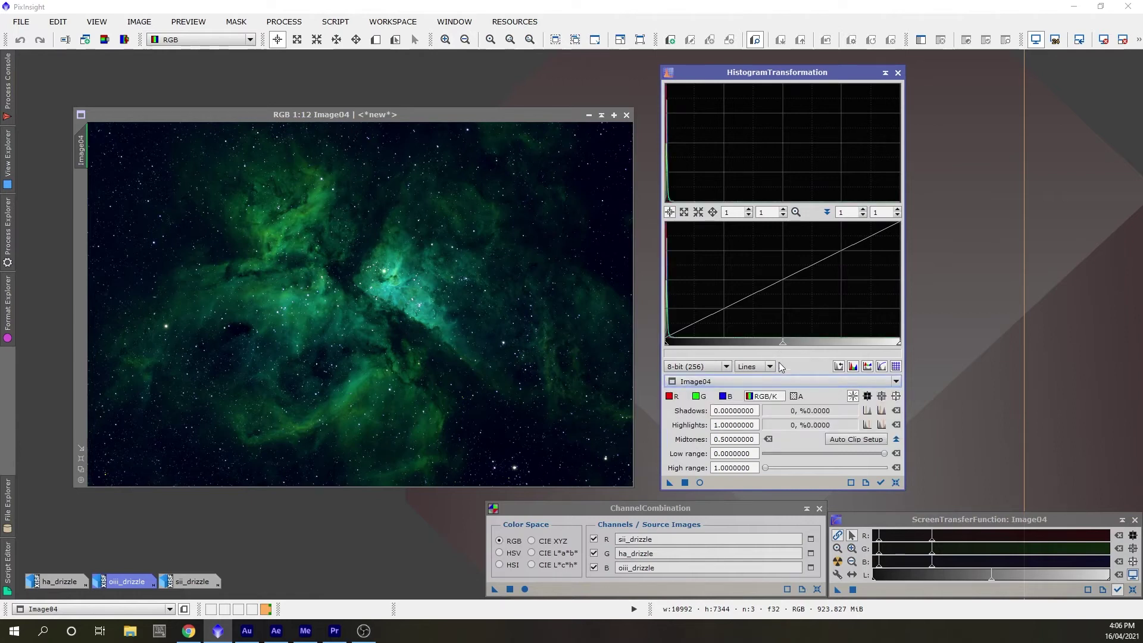
Magnify the histogram horizontally to 47 and examine the alignment of the red, green and blue peaks
click(750, 209)
click(750, 210)
click(750, 210)
click(750, 210)
click(749, 210)
click(750, 210)
click(750, 210)
click(750, 209)
click(750, 210)
click(749, 210)
click(750, 210)
click(750, 210)
click(750, 210)
click(750, 210)
click(750, 210)
click(749, 210)
click(750, 209)
click(750, 209)
click(750, 209)
click(749, 210)
click(749, 209)
click(749, 209)
click(750, 210)
click(750, 210)
click(750, 209)
click(749, 210)
click(749, 210)
click(750, 210)
click(750, 209)
click(750, 209)
click(749, 210)
click(750, 209)
click(750, 209)
click(750, 210)
click(750, 210)
click(750, 209)
click(749, 209)
click(750, 209)
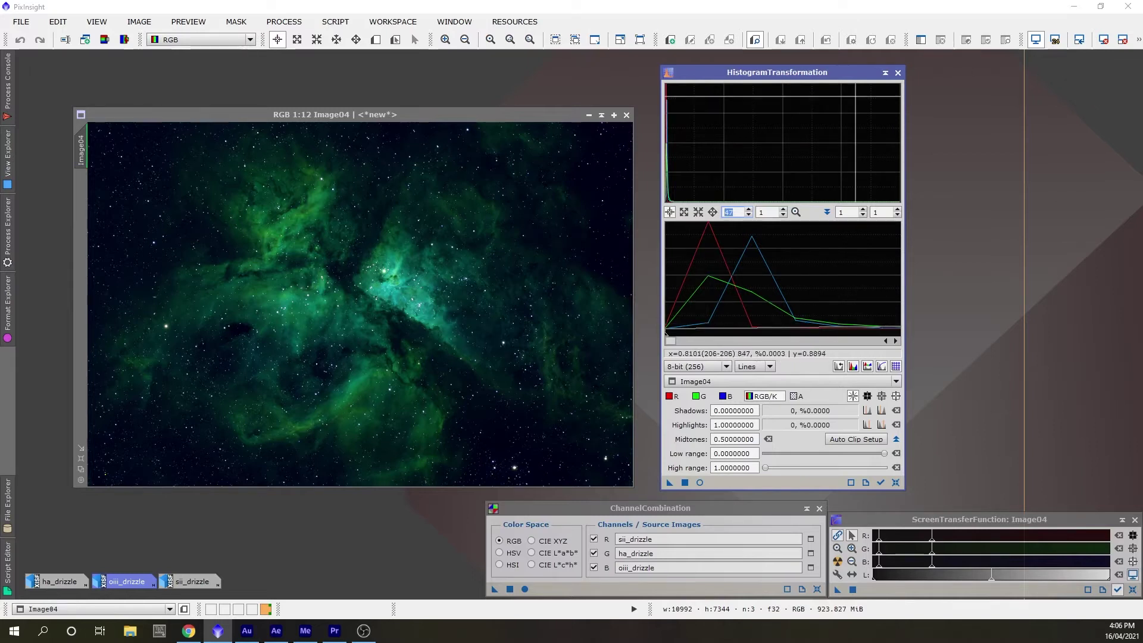
drag(852, 76, 1071, 66)
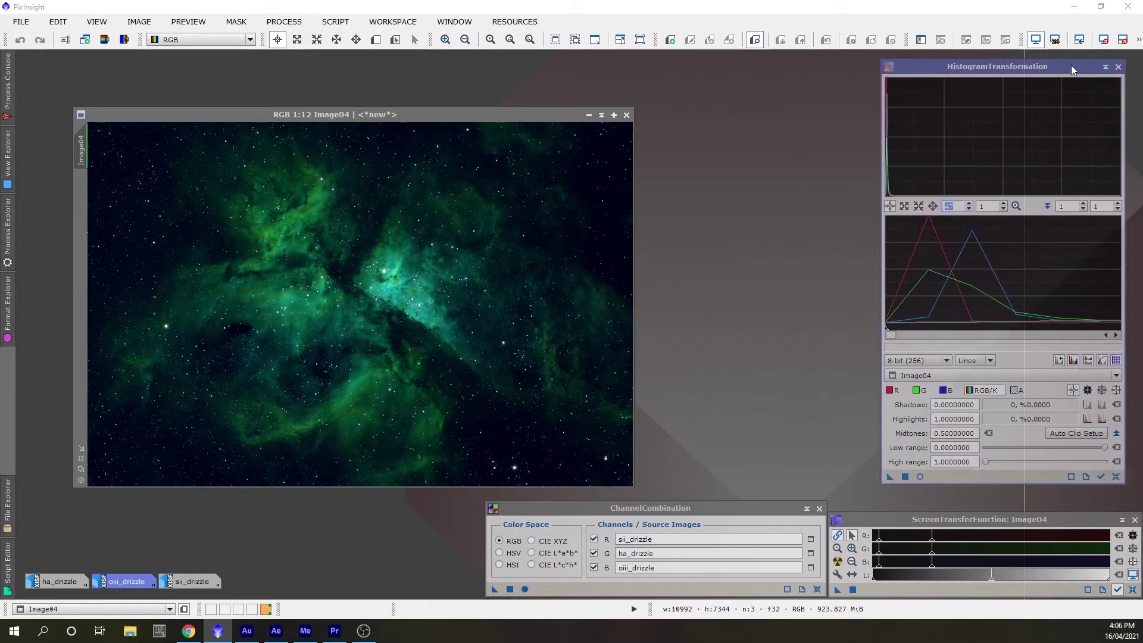
Close the combined image and set up LinearFit with sii_drizzle as the reference image
click(626, 116)
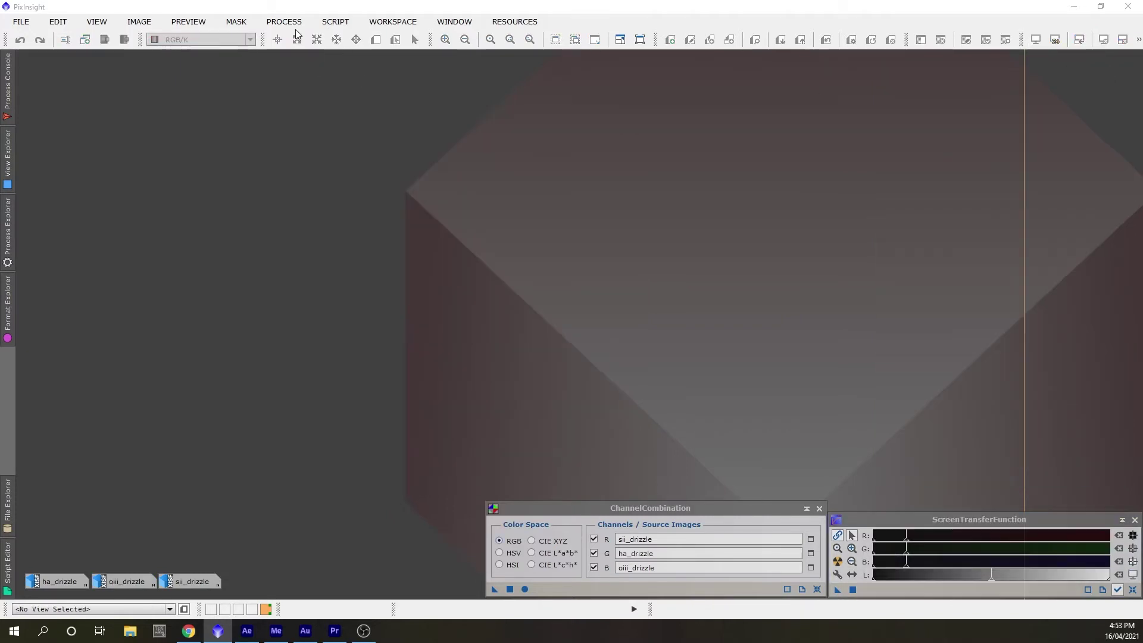
click(284, 22)
mouse_move(372, 38)
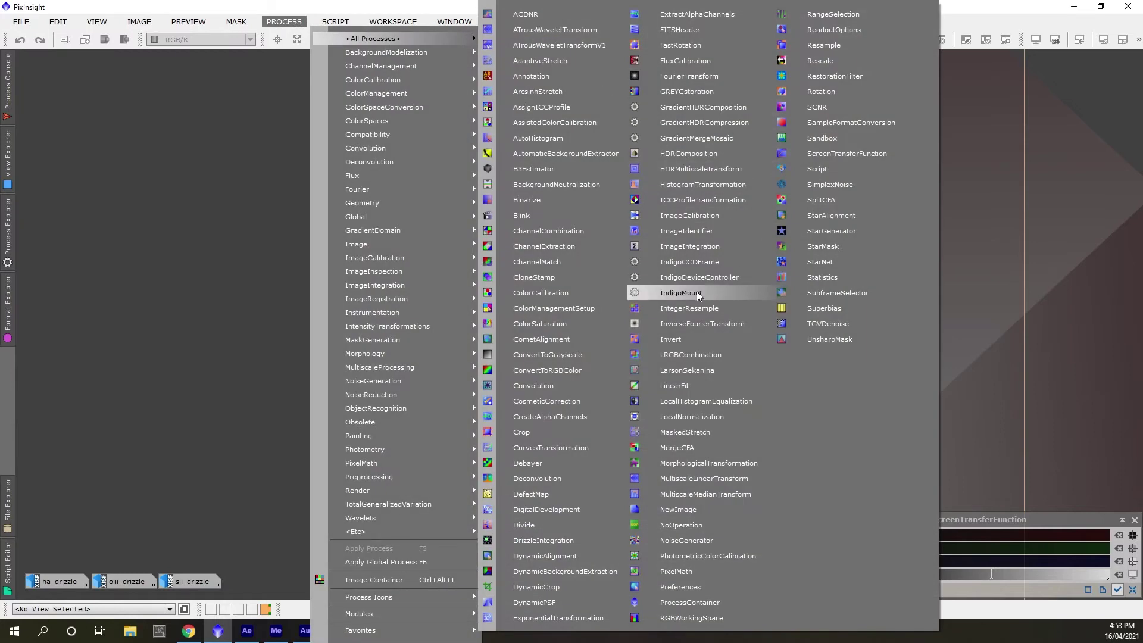
click(714, 384)
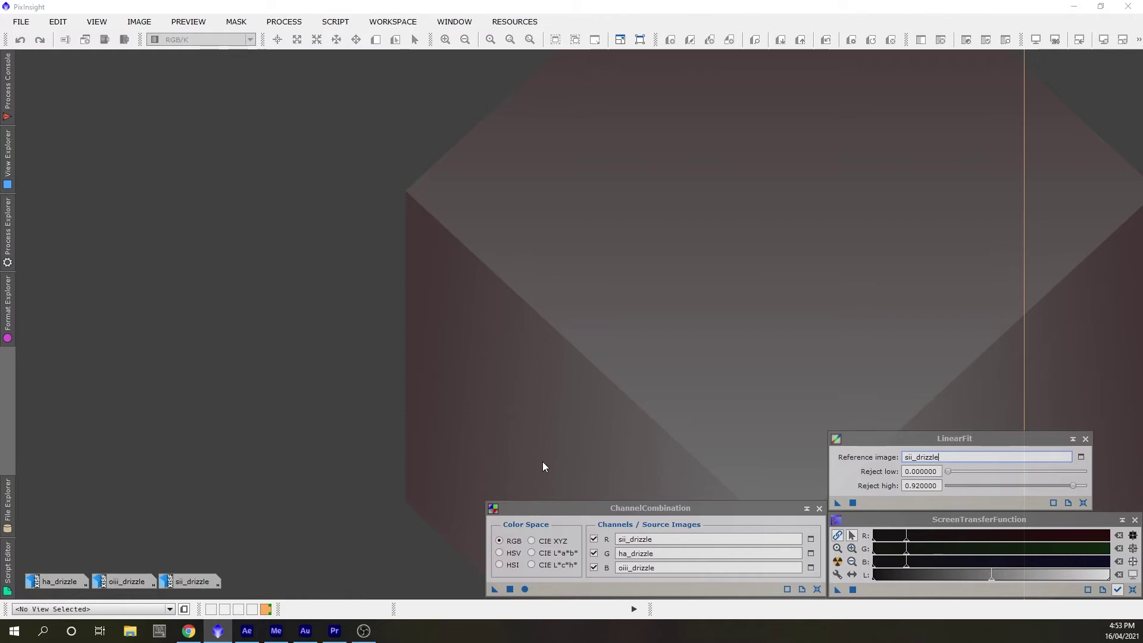
Apply the linear fit to the ha_drizzle and oiii_drizzle images, minimizing each one when done
double_click(58, 582)
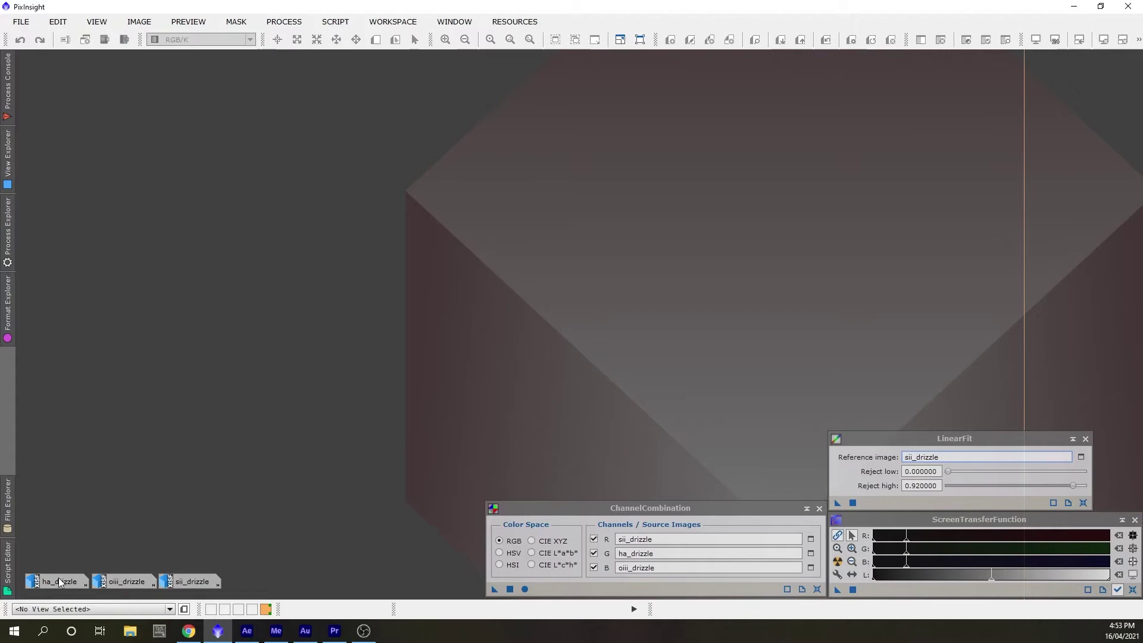
drag(837, 503, 395, 364)
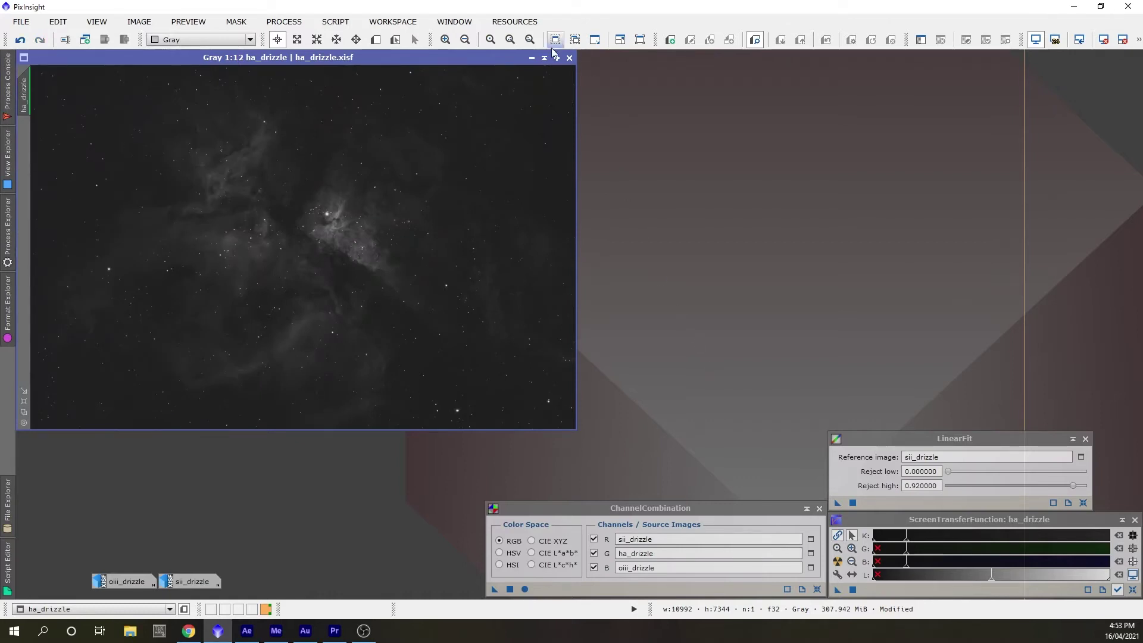
click(531, 59)
double_click(143, 583)
drag(836, 505, 490, 383)
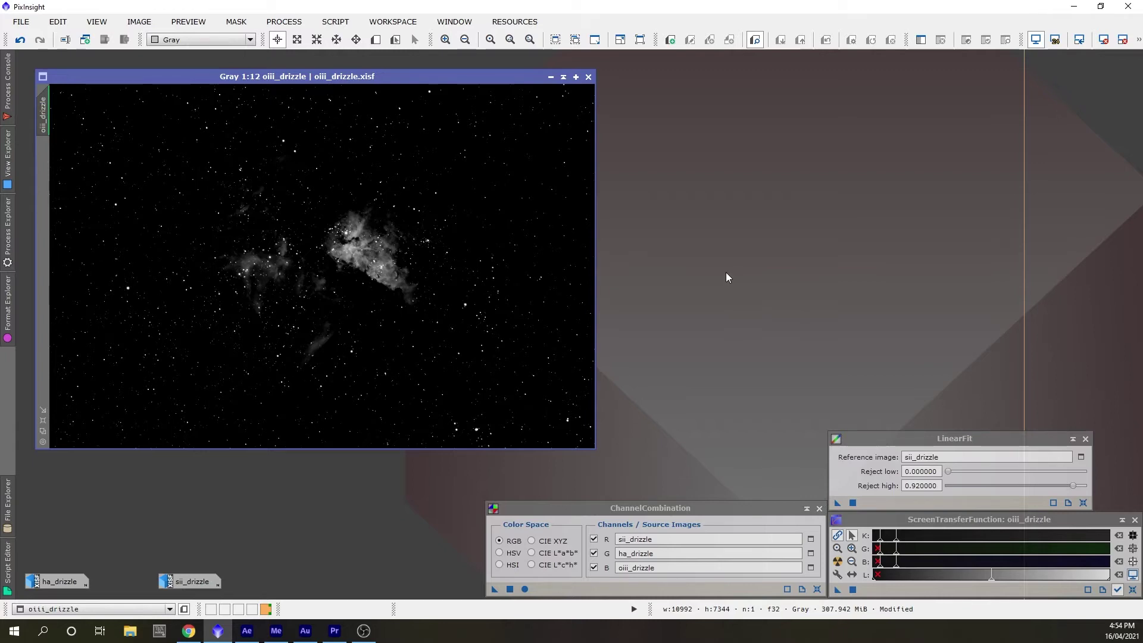
click(550, 78)
Combine the fitted channels into a new RGB image with ChannelCombination and auto-stretch its display
click(524, 589)
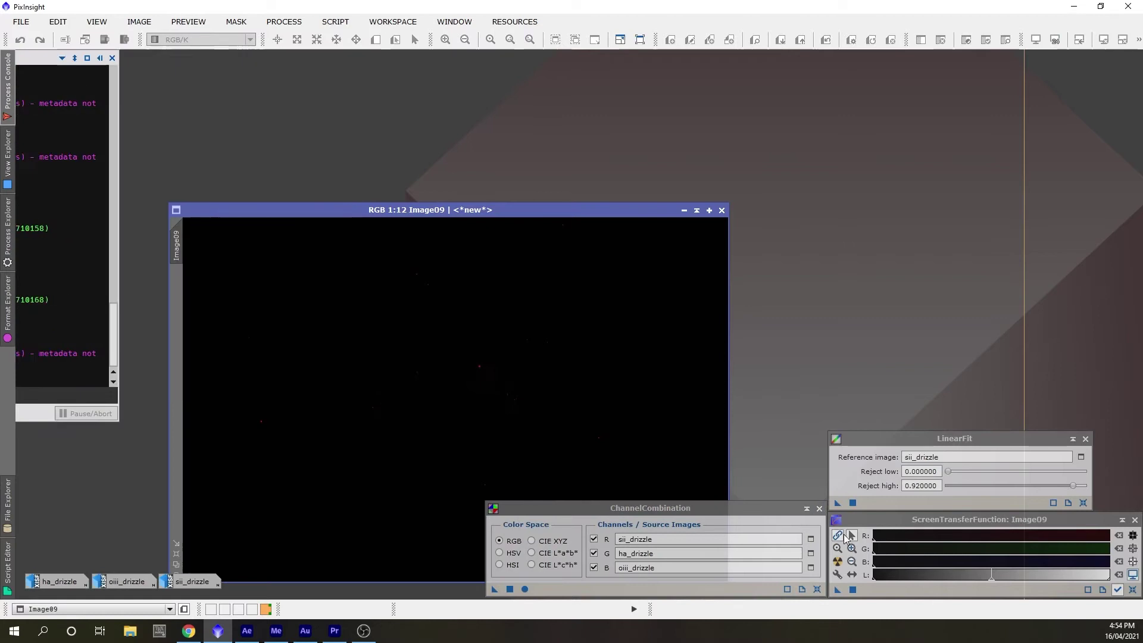
click(837, 561)
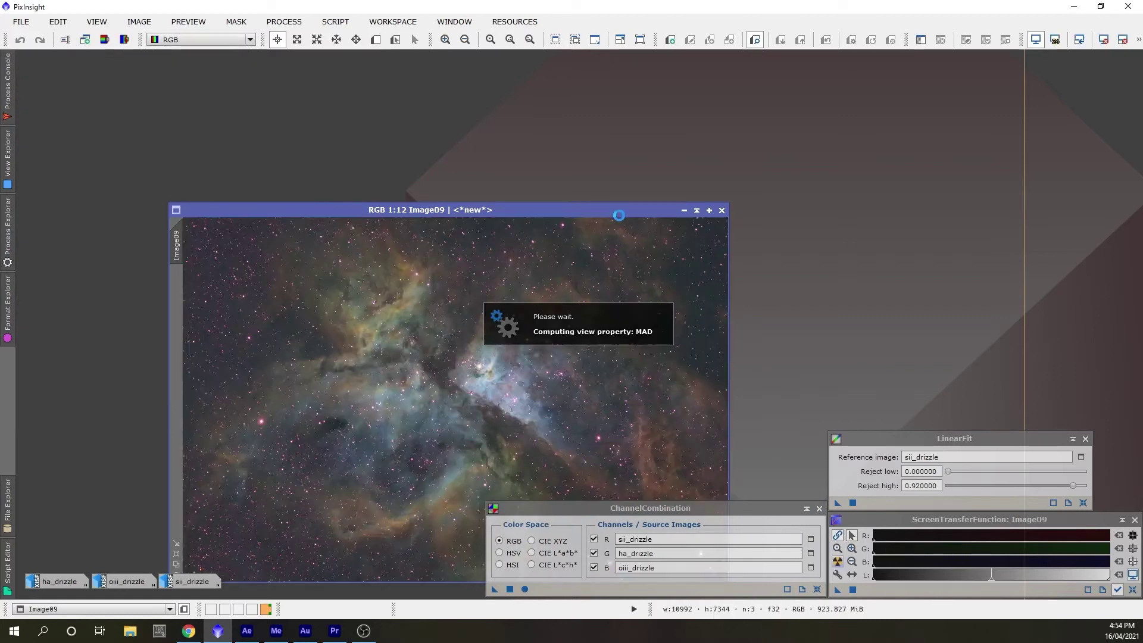
drag(619, 215, 474, 71)
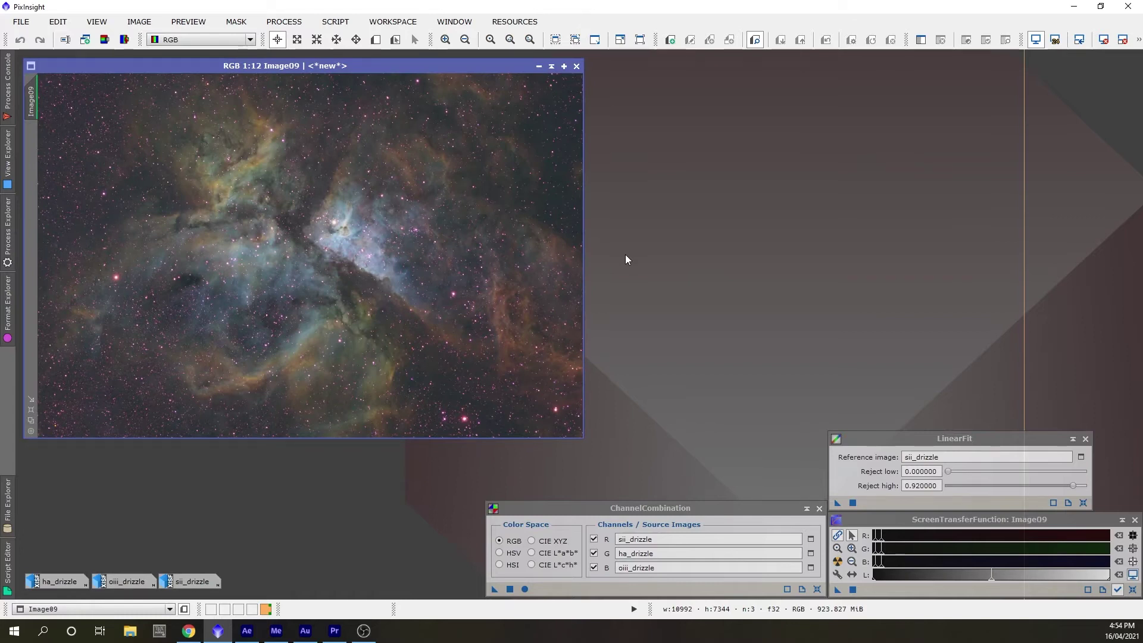
Open HistogramTransformation and examine the channel peaks of the newly combined image
click(284, 22)
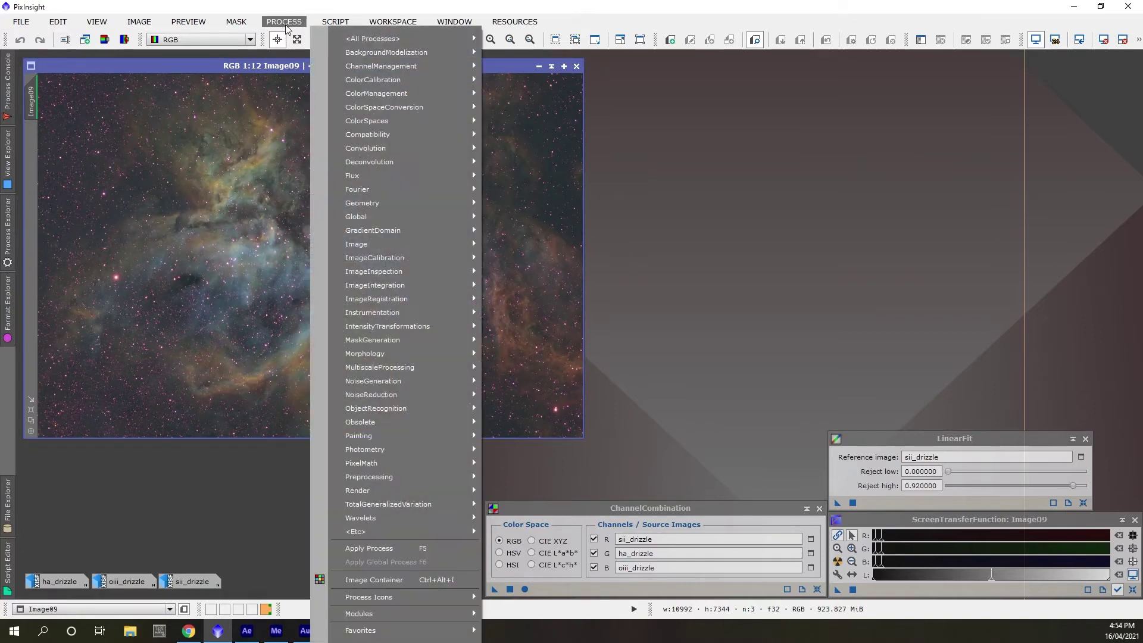
mouse_move(470, 38)
click(695, 191)
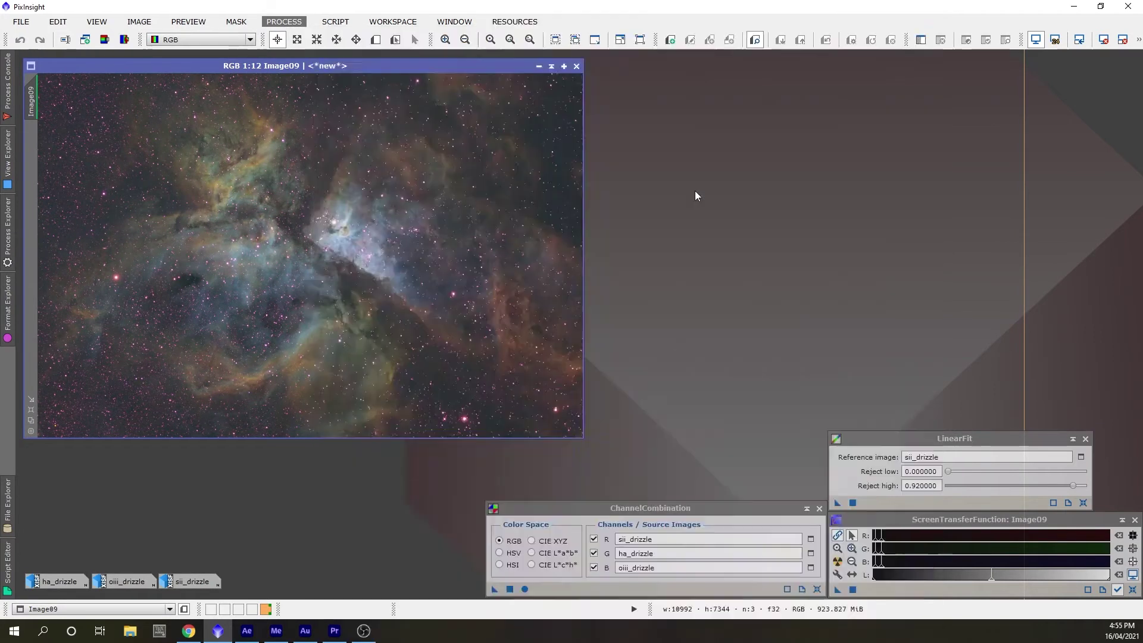
drag(979, 68, 931, 63)
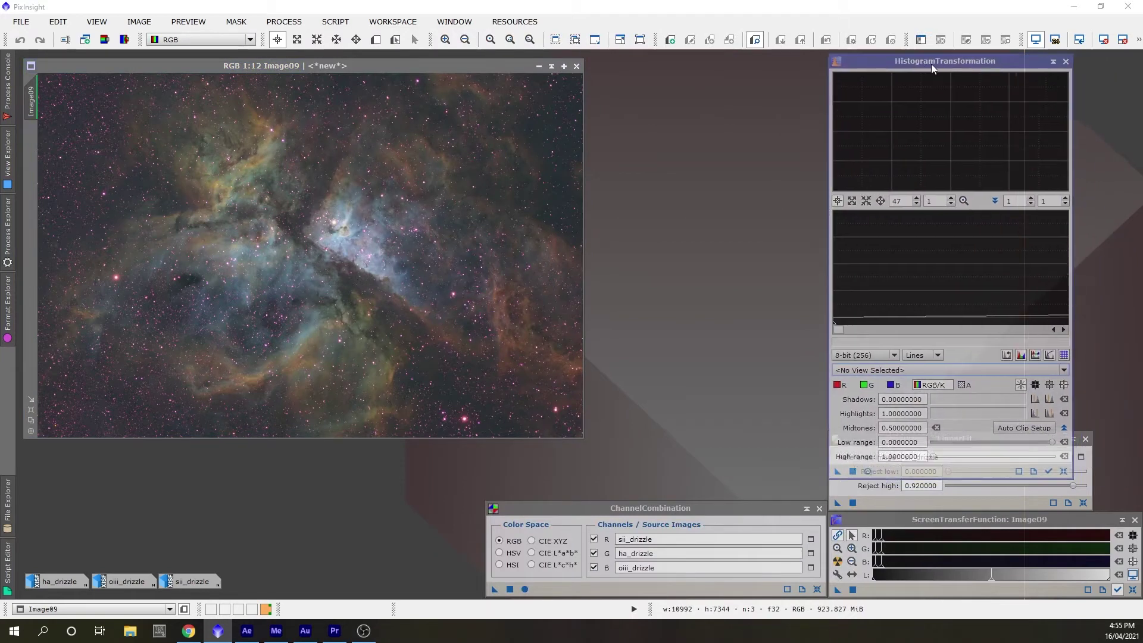
click(882, 370)
click(882, 390)
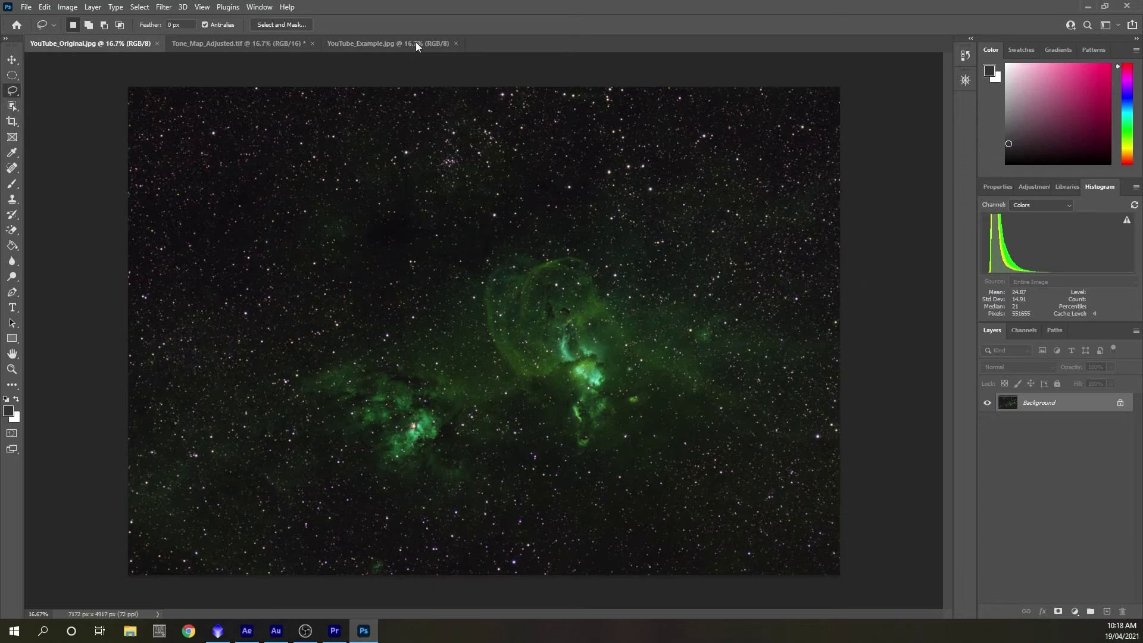
In Photoshop, duplicate the Background layer of Tone_Map_Adjusted.tif
click(255, 41)
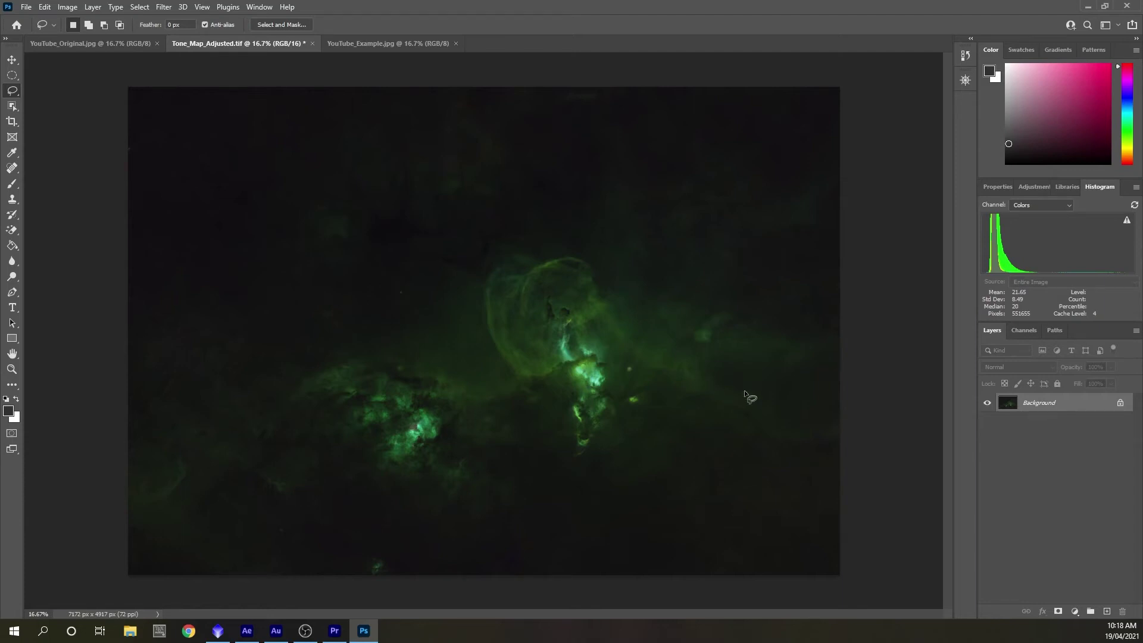
drag(1042, 408, 1108, 614)
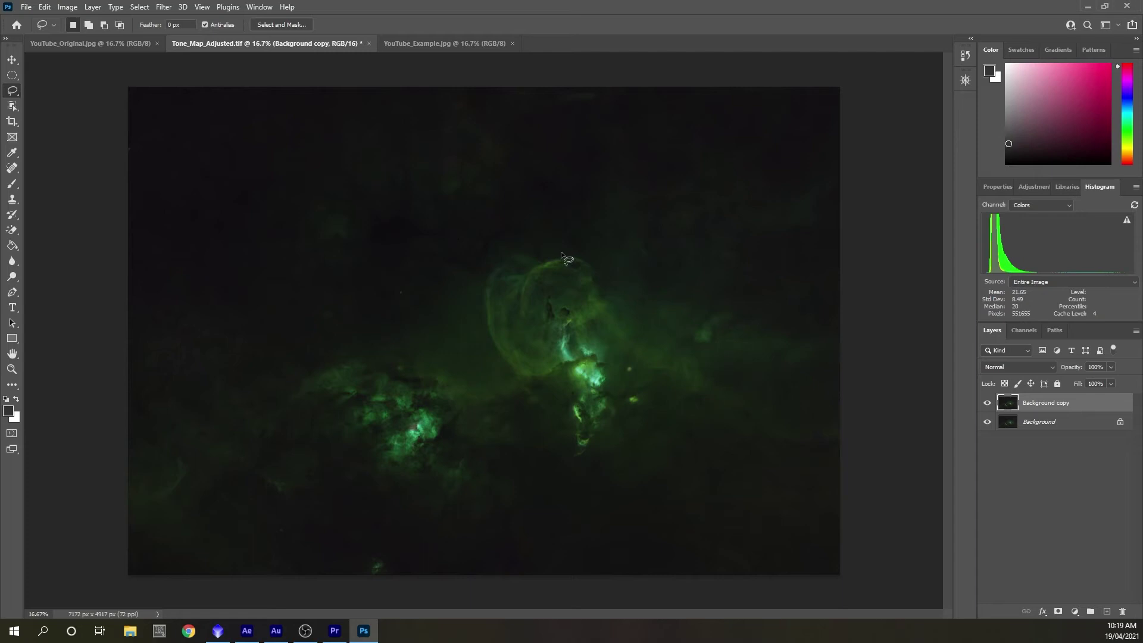
Draw a freehand lasso selection around the nebulosity on the duplicated layer, leaving out the dark sky areas
mouse_move(564, 254)
mouse_down()
mouse_move(509, 251)
mouse_move(476, 278)
mouse_move(485, 346)
mouse_move(505, 379)
mouse_move(487, 383)
mouse_move(350, 348)
mouse_move(247, 394)
mouse_move(220, 391)
mouse_move(208, 380)
mouse_move(229, 333)
mouse_move(186, 296)
mouse_move(139, 315)
mouse_move(125, 358)
mouse_move(125, 519)
mouse_move(178, 547)
mouse_move(230, 496)
mouse_move(391, 502)
mouse_move(459, 522)
mouse_move(511, 522)
mouse_move(527, 464)
mouse_move(610, 491)
mouse_up()
mouse_move(717, 458)
mouse_down()
mouse_move(853, 444)
mouse_move(872, 373)
mouse_move(821, 313)
mouse_move(746, 287)
mouse_move(755, 239)
mouse_move(845, 223)
mouse_move(831, 181)
mouse_move(748, 152)
mouse_move(677, 155)
mouse_move(594, 123)
mouse_move(561, 141)
mouse_move(569, 204)
mouse_move(520, 170)
mouse_move(537, 128)
mouse_move(575, 108)
mouse_move(586, 86)
mouse_move(495, 74)
mouse_move(359, 87)
mouse_move(294, 134)
mouse_move(291, 214)
mouse_move(321, 278)
mouse_move(389, 244)
mouse_move(516, 239)
mouse_move(570, 257)
mouse_up()
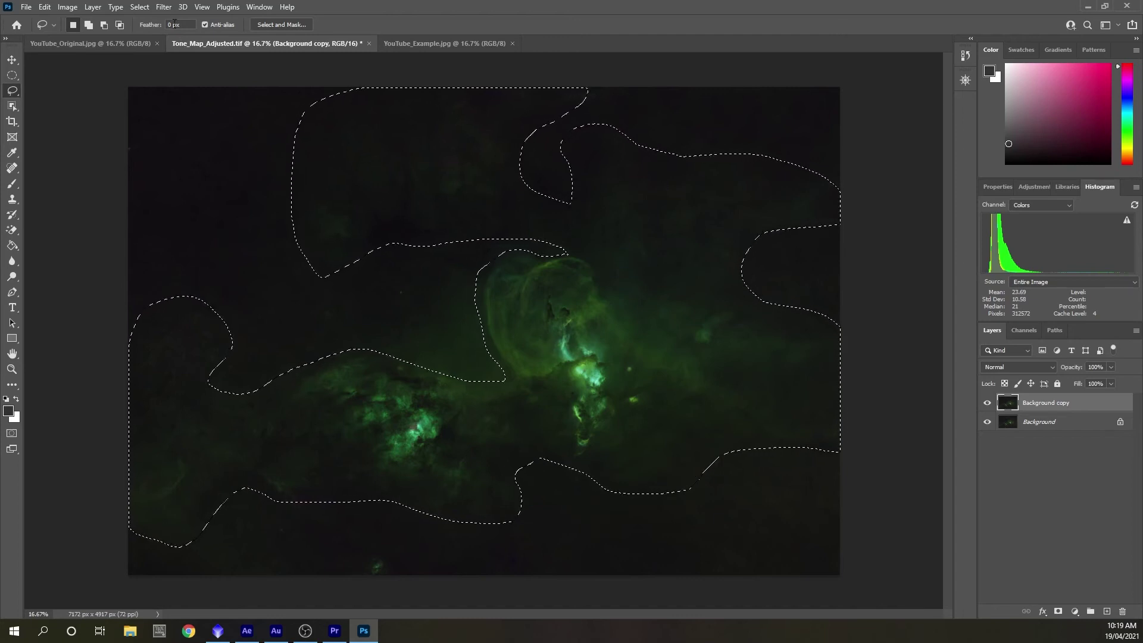
Feather the nebulosity selection with a radius of 300 pixels
click(149, 10)
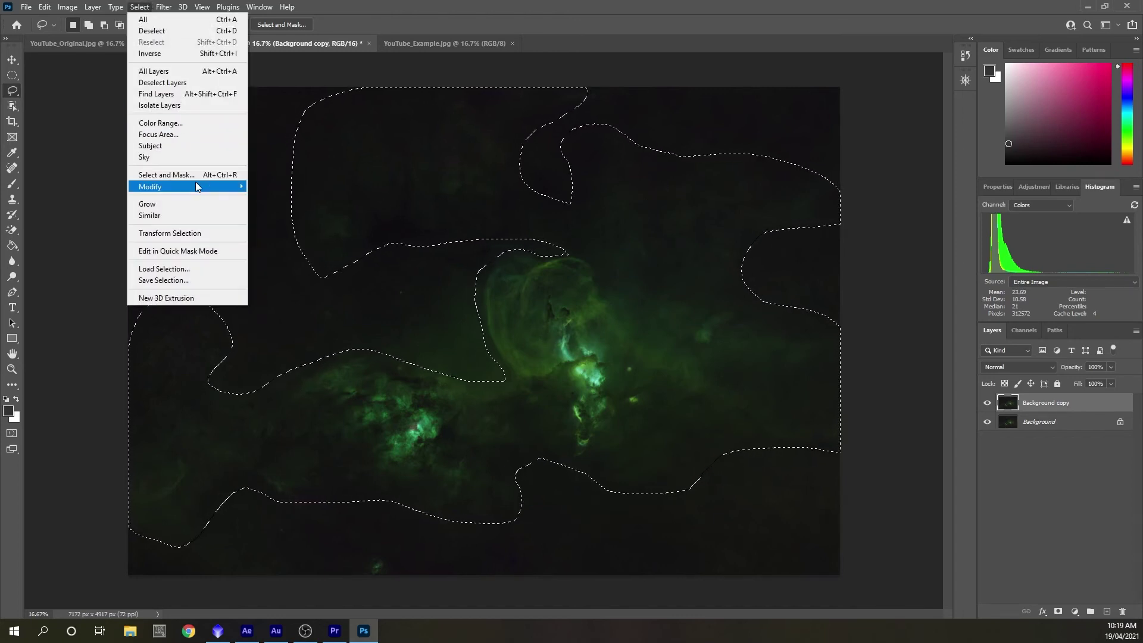
mouse_move(198, 185)
click(278, 221)
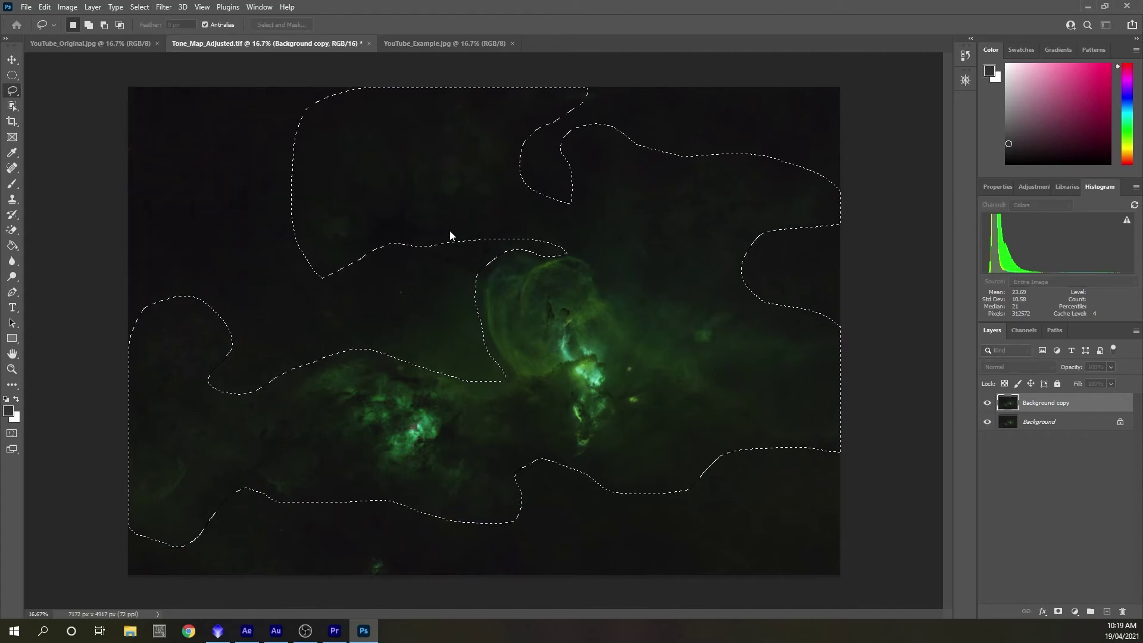
drag(212, 313, 802, 498)
text(300)
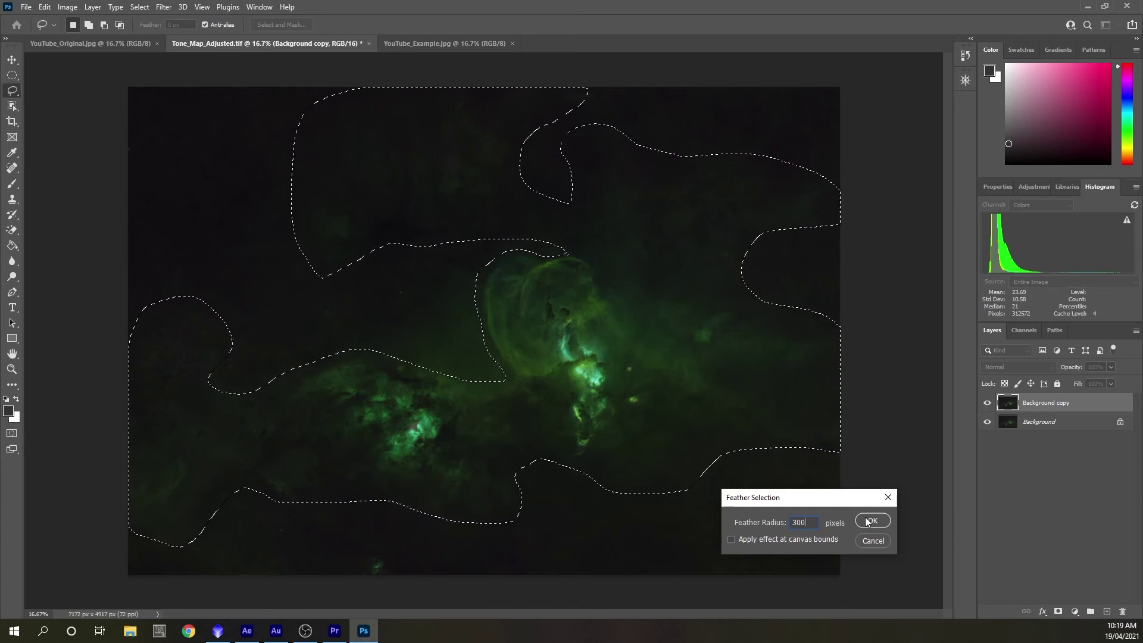
click(868, 522)
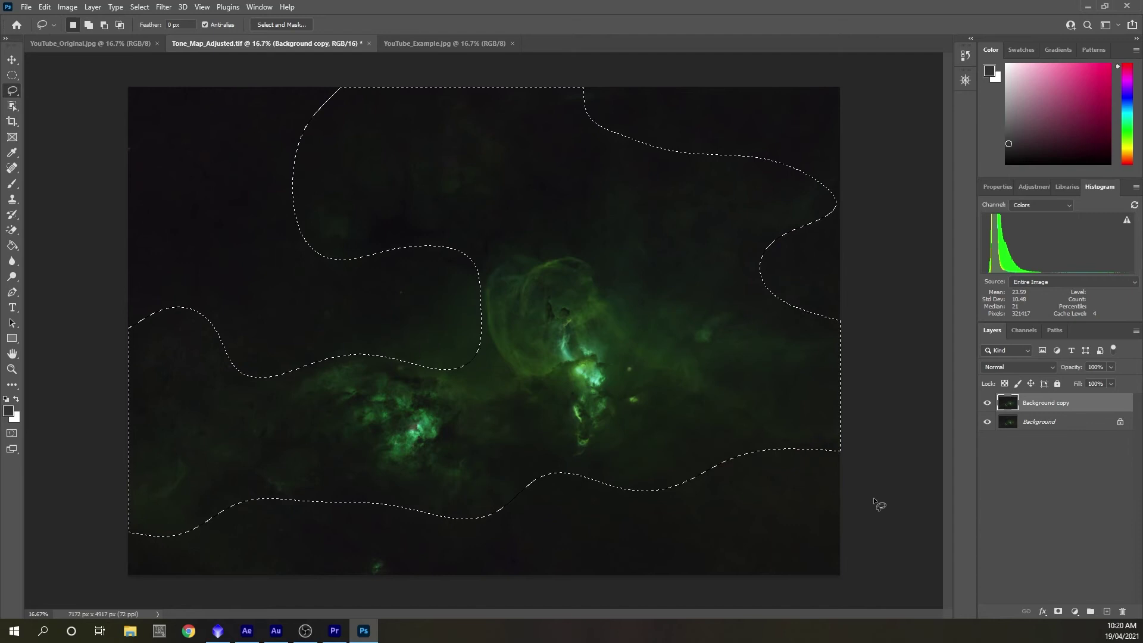
Invert the selection to cover the dark sky areas, keeping the histogram channel on Colors
click(140, 7)
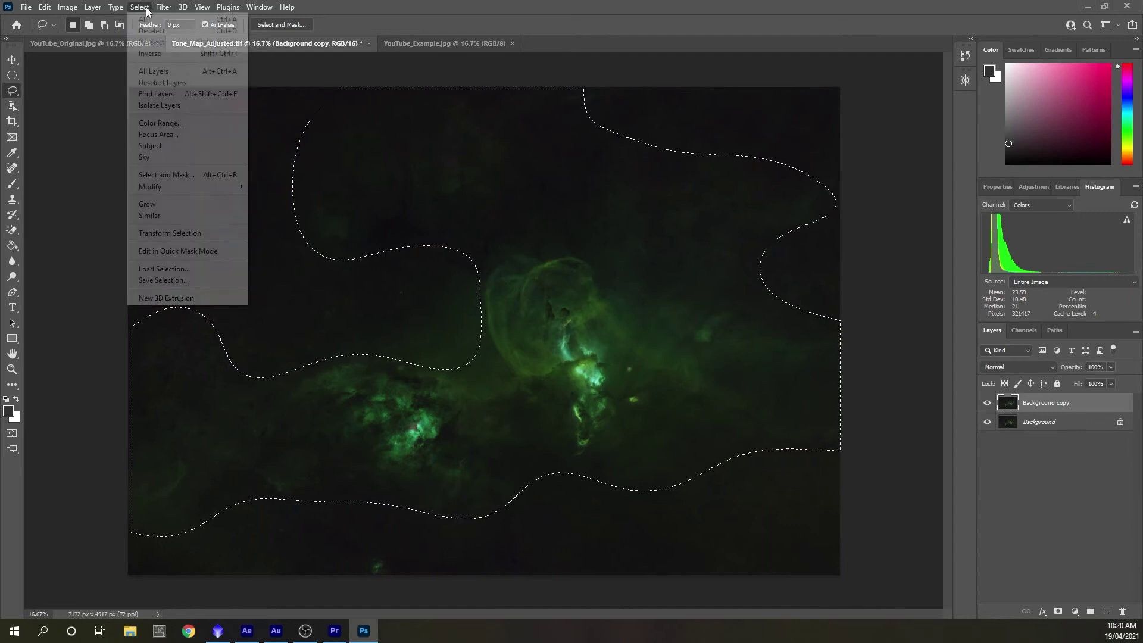
click(160, 53)
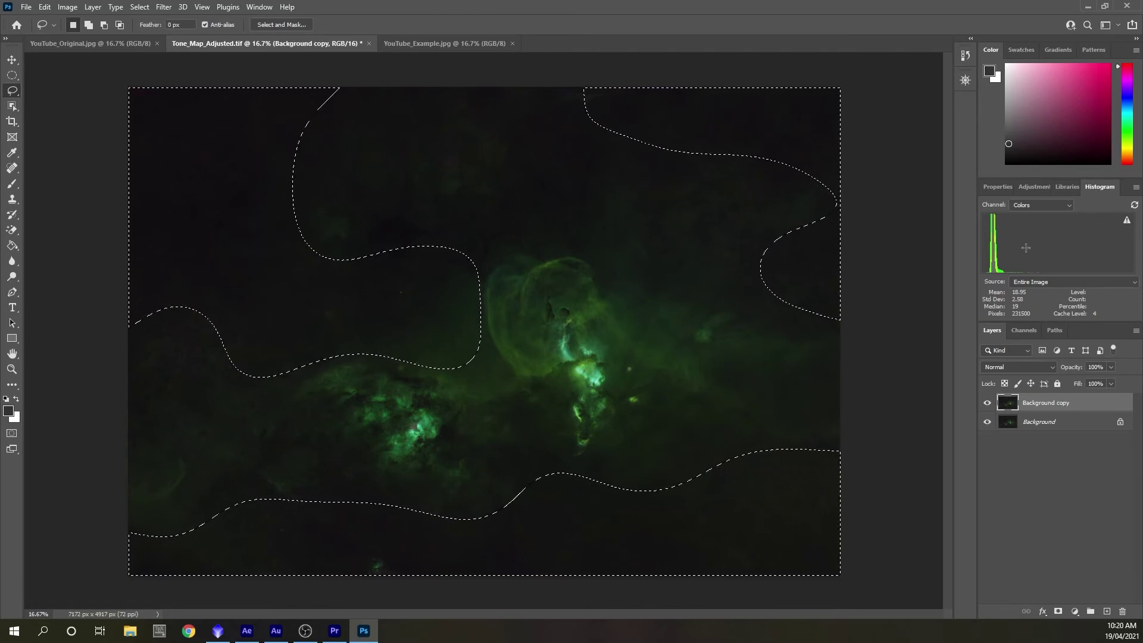
click(1049, 209)
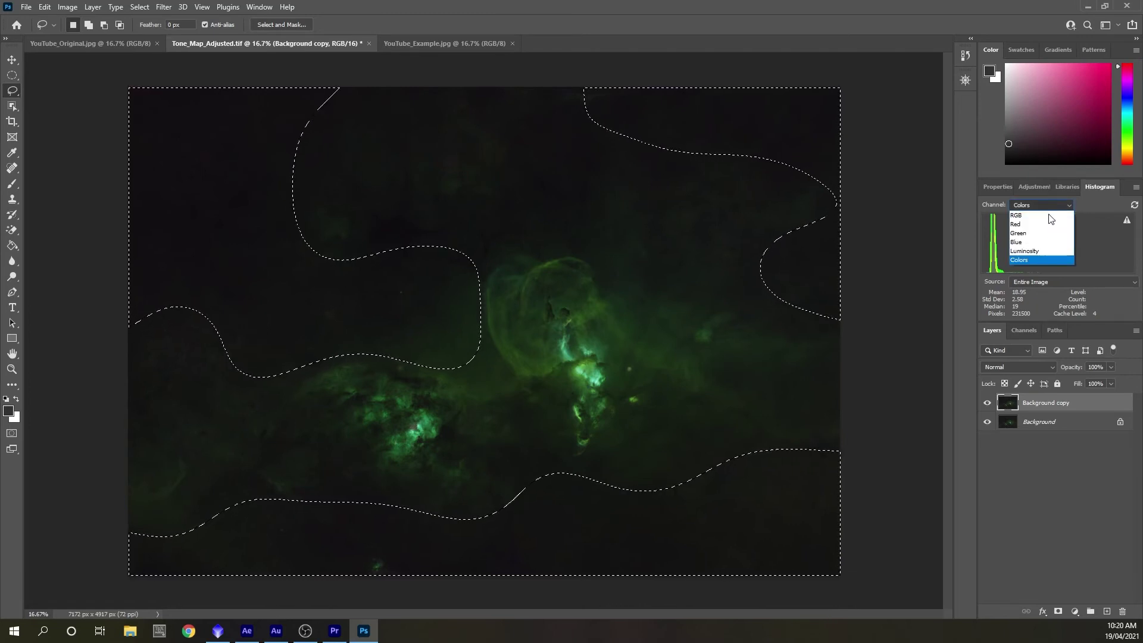
click(1046, 256)
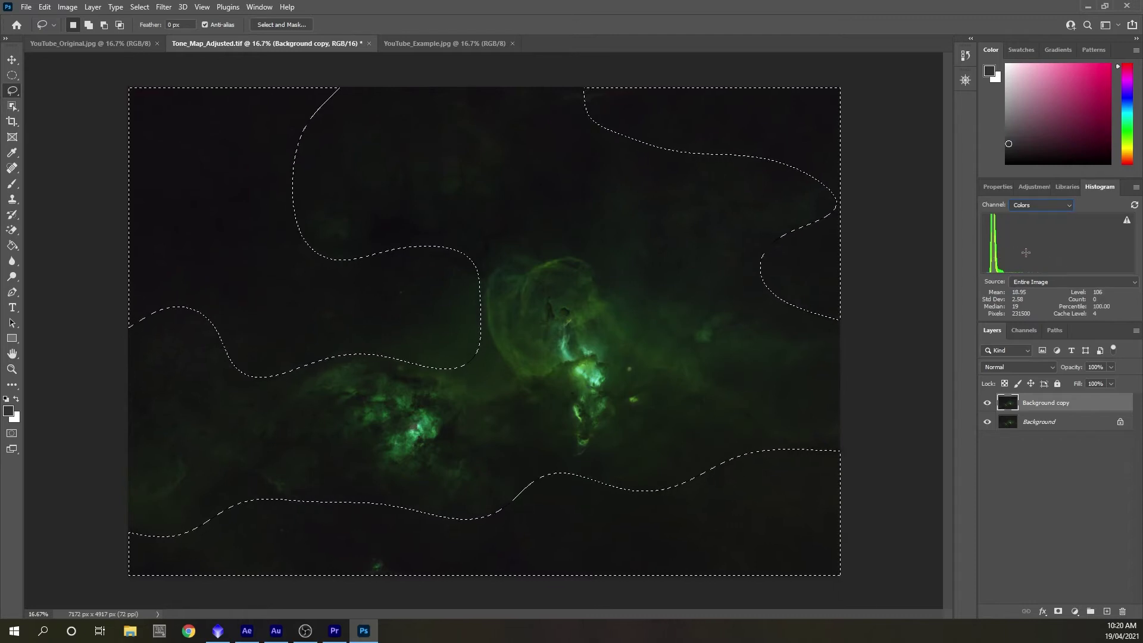
Start a Levels adjustment on the dark sky selection and set the Red channel's black input level to 7
key(i)
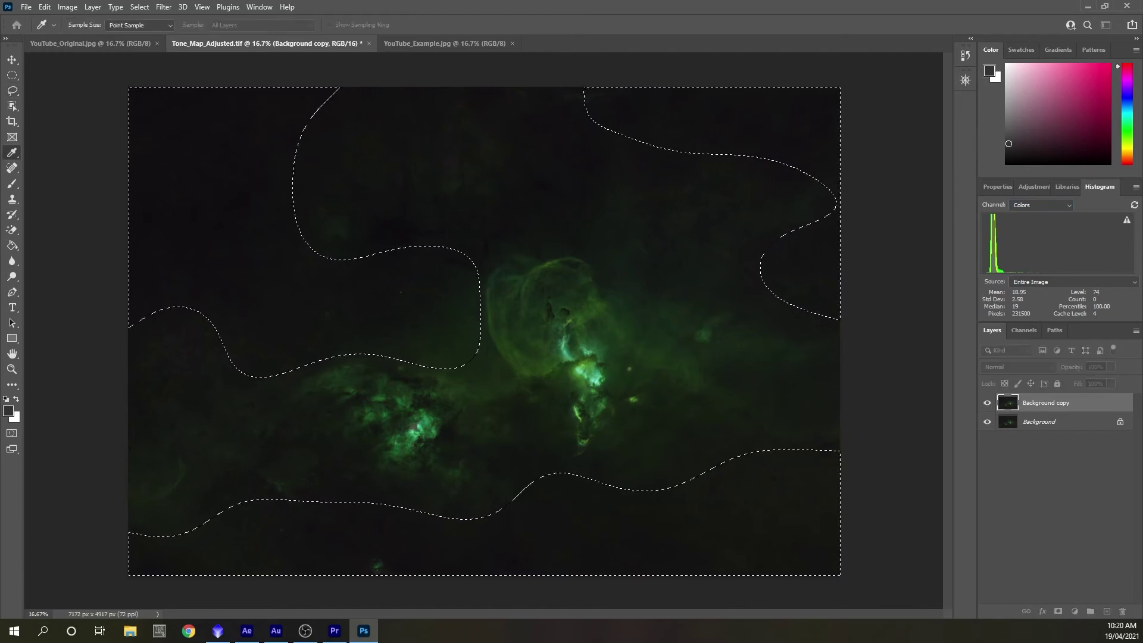
key(ctrl+l)
drag(81, 105, 184, 113)
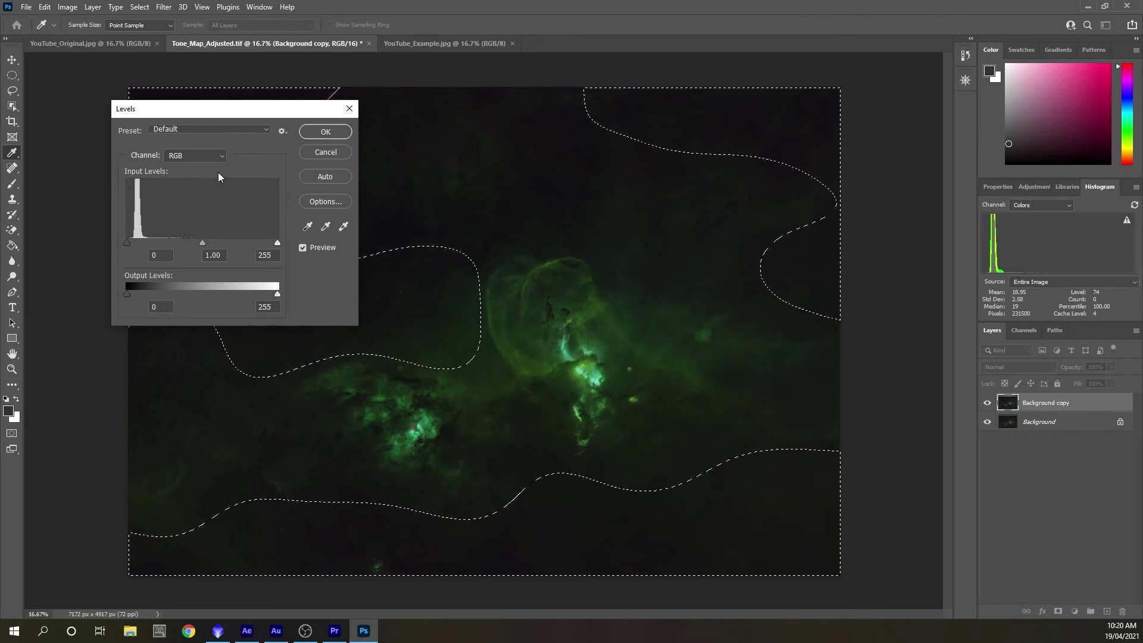
click(198, 156)
click(197, 168)
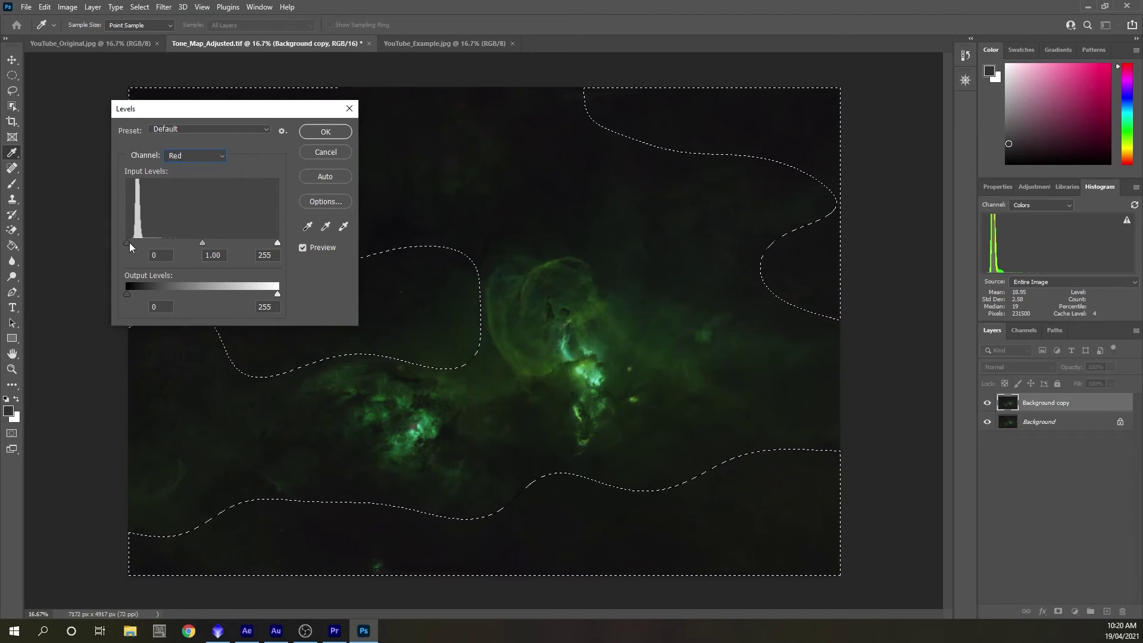
drag(126, 243, 131, 242)
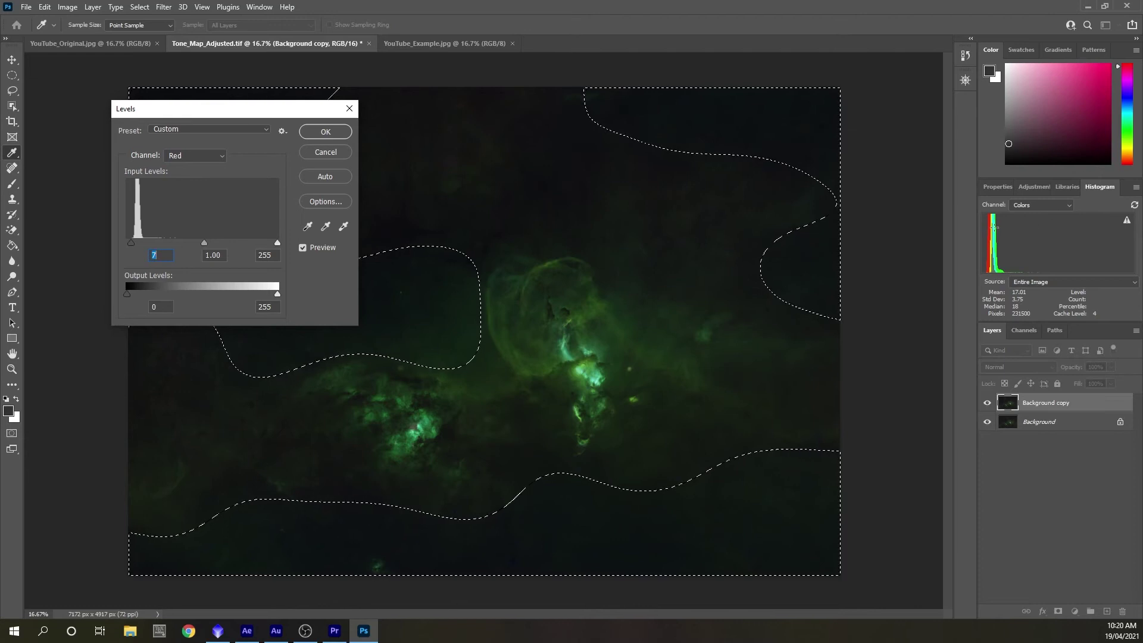
Set the Green channel's black input level to 4 and its midtone level to 0.95
click(201, 159)
click(179, 181)
drag(128, 243, 131, 242)
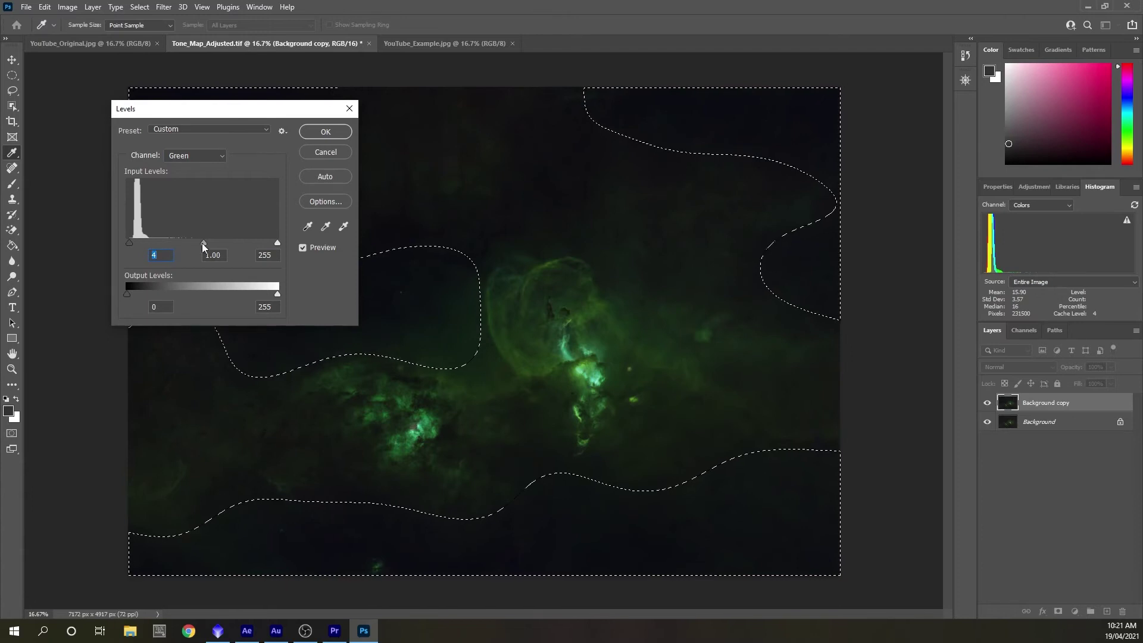
drag(204, 243, 191, 241)
drag(187, 241, 205, 242)
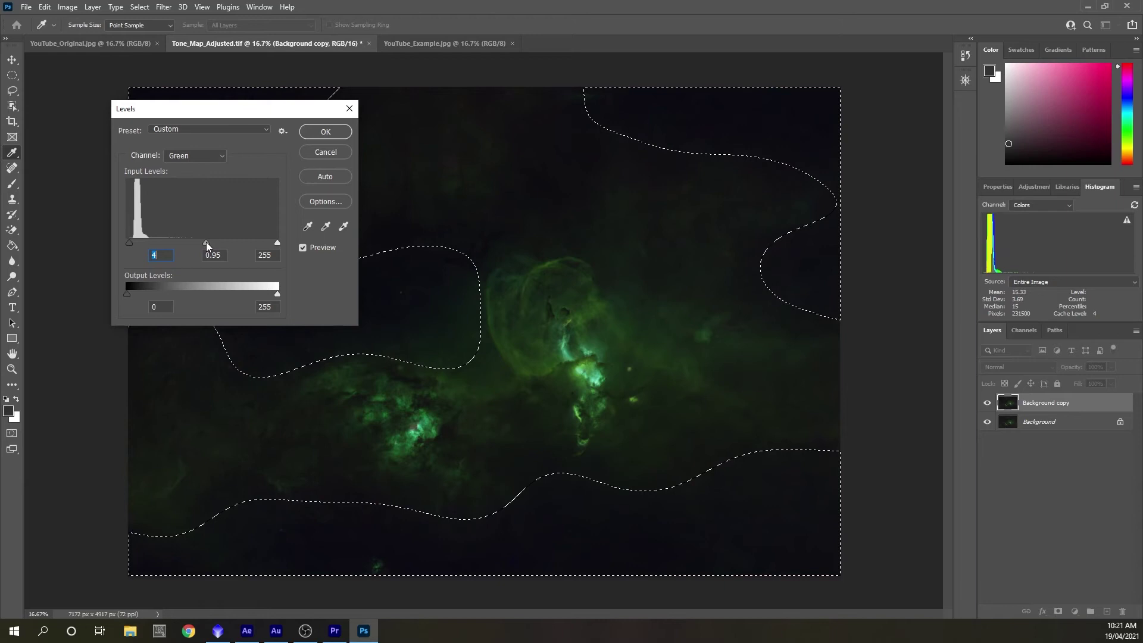
Set the Blue channel's black input level to 2, lower its midtones slightly, and apply the Levels adjustment
click(192, 156)
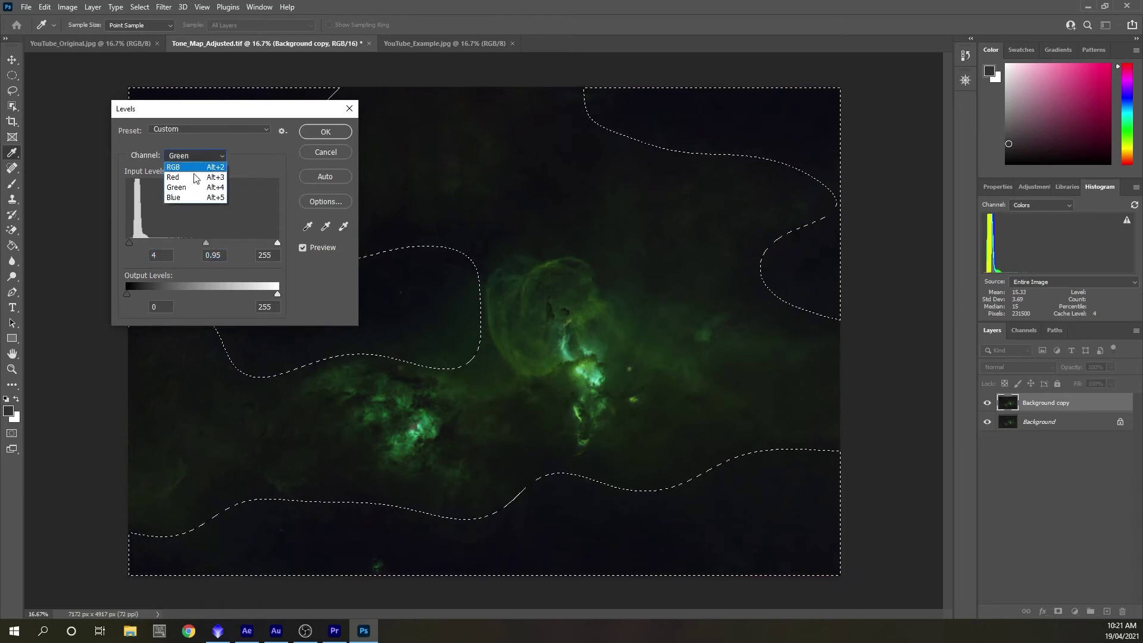
click(192, 198)
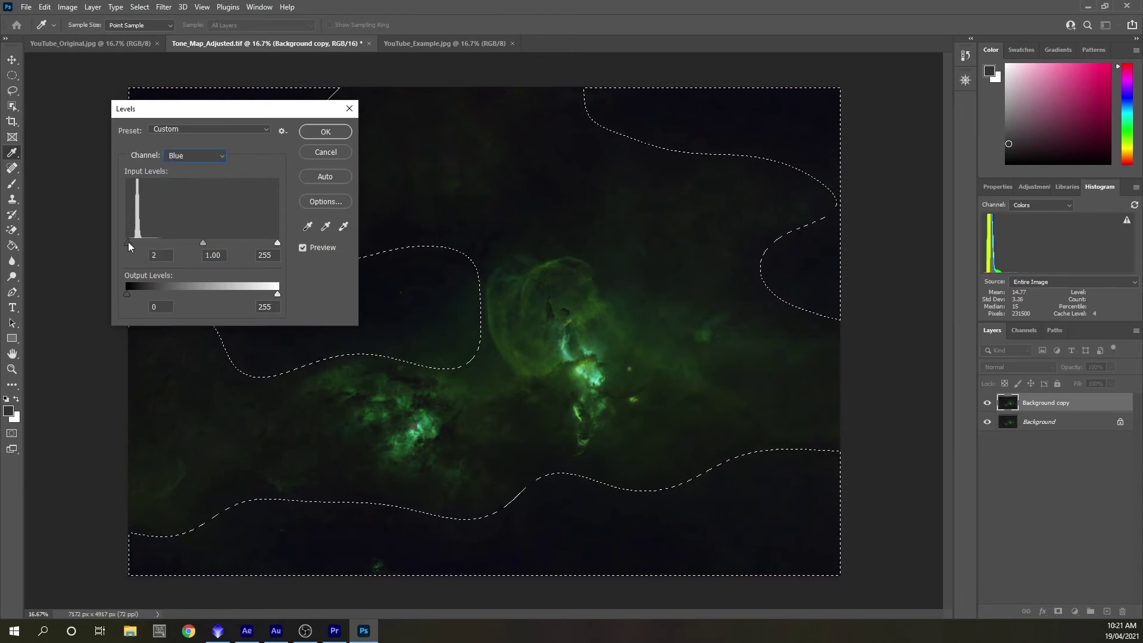
click(128, 242)
drag(202, 245, 206, 244)
drag(207, 244, 208, 245)
click(324, 131)
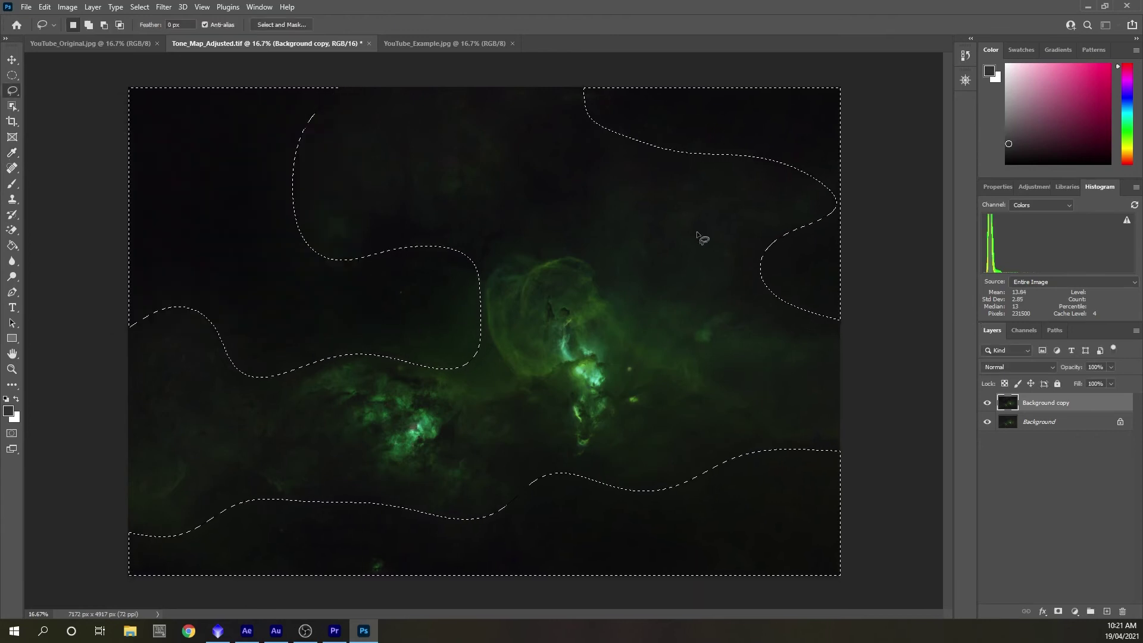
Compare the dark sky before and after the Levels adjustment by toggling the Background copy layer's visibility
click(987, 404)
click(987, 404)
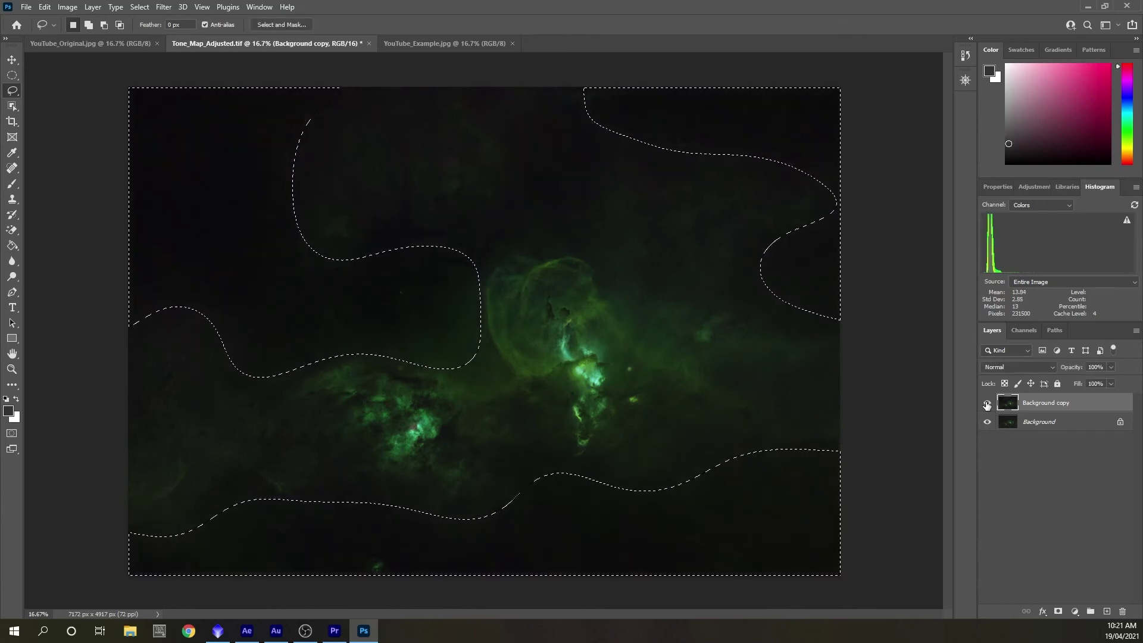
click(987, 404)
click(988, 403)
click(987, 404)
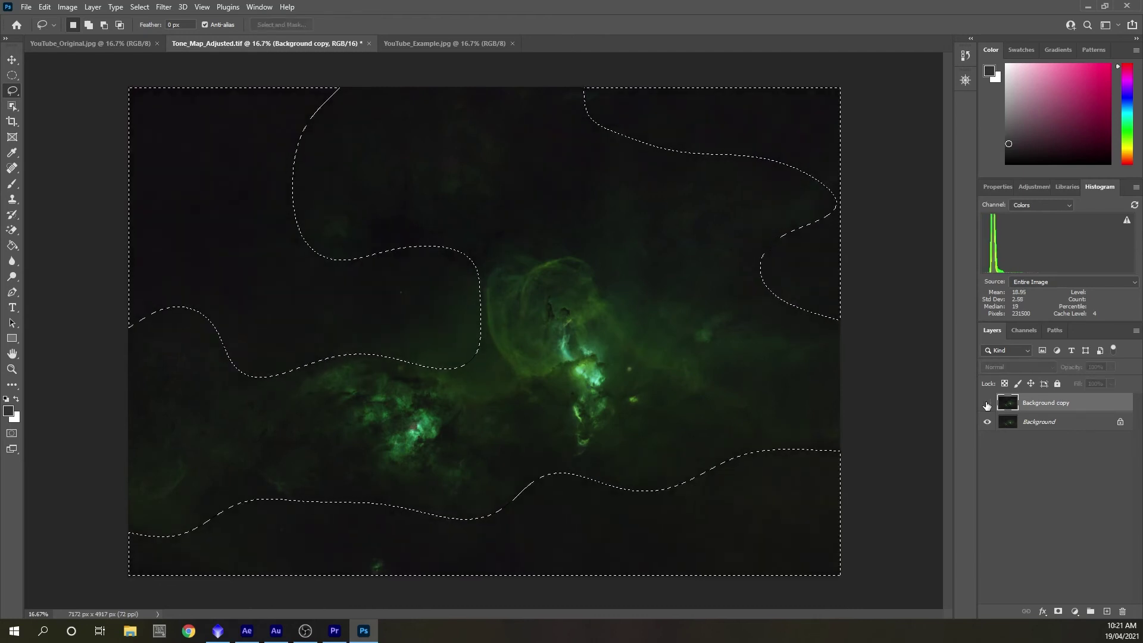
click(987, 404)
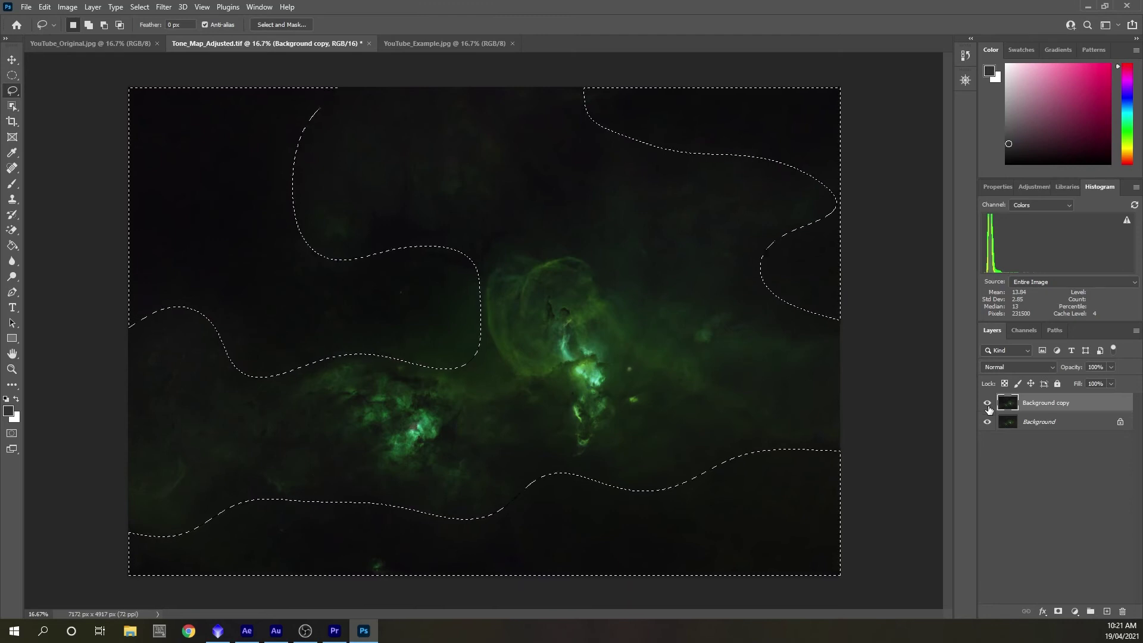
Duplicate the Background copy layer and invert the selection back to the nebulosity
drag(1048, 406, 1107, 611)
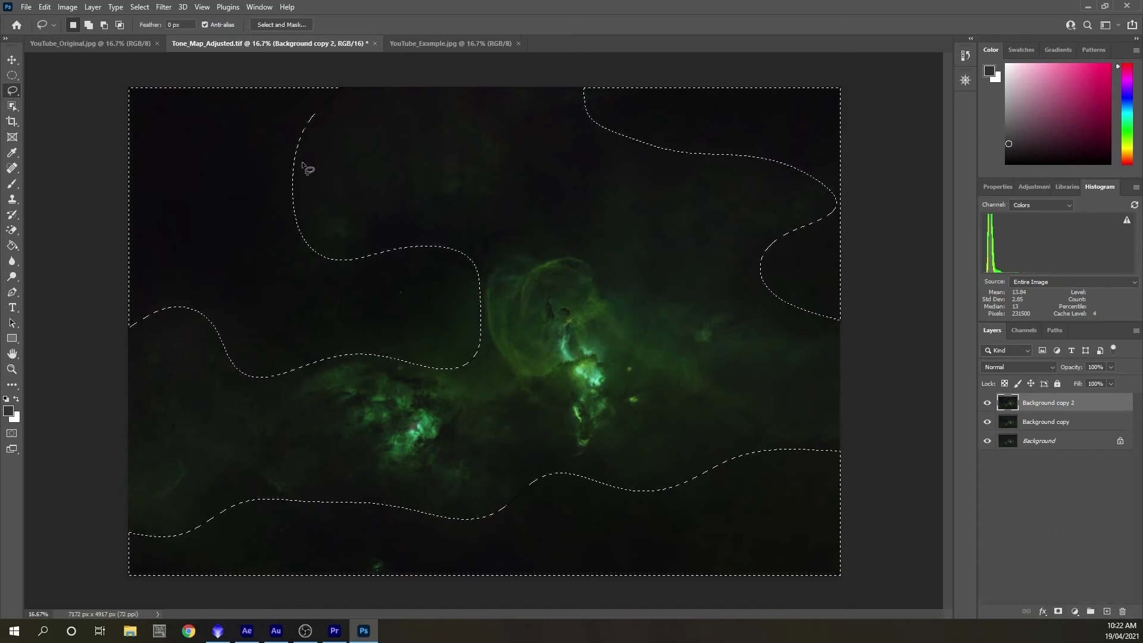
click(139, 6)
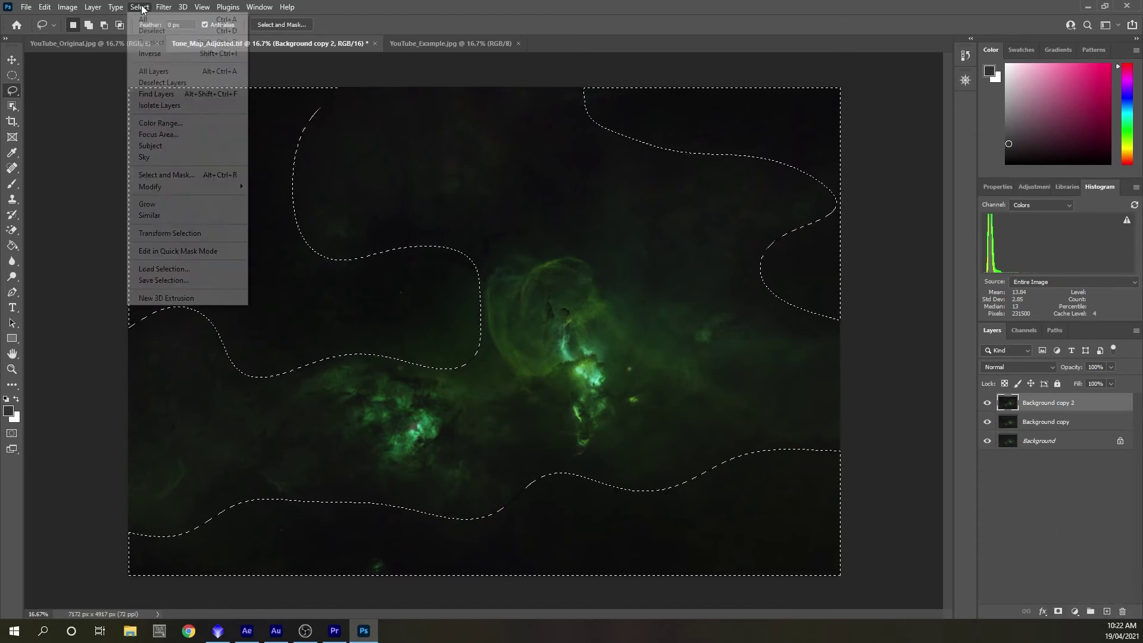
click(152, 52)
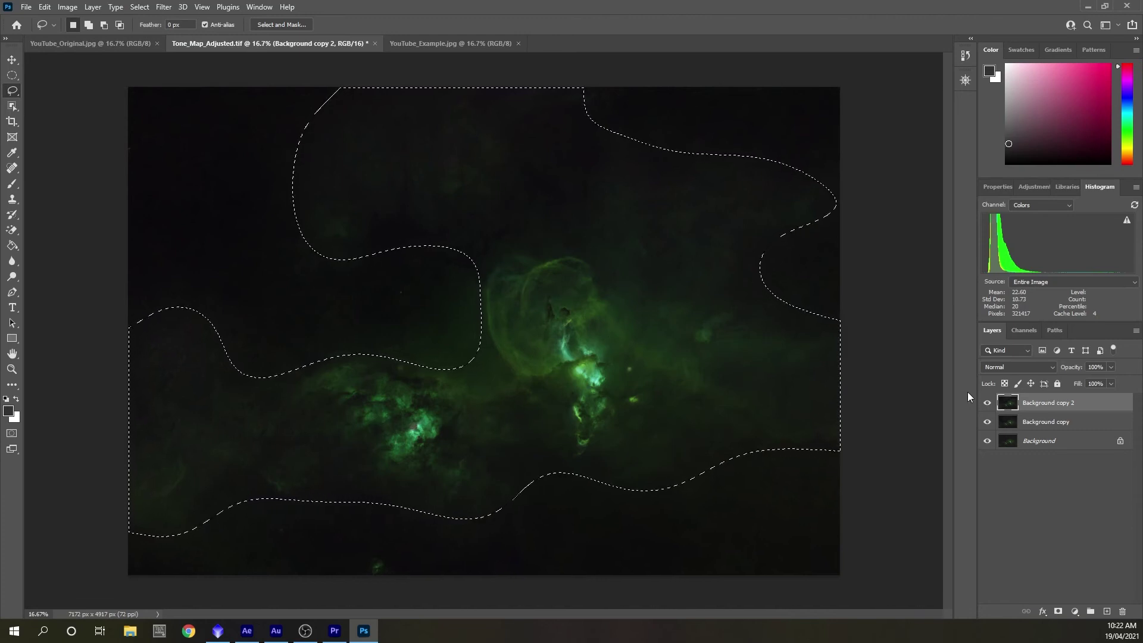
Start a Levels adjustment on the selected nebulosity and set the Red channel's midtone level to 1.10
key(ctrl+l)
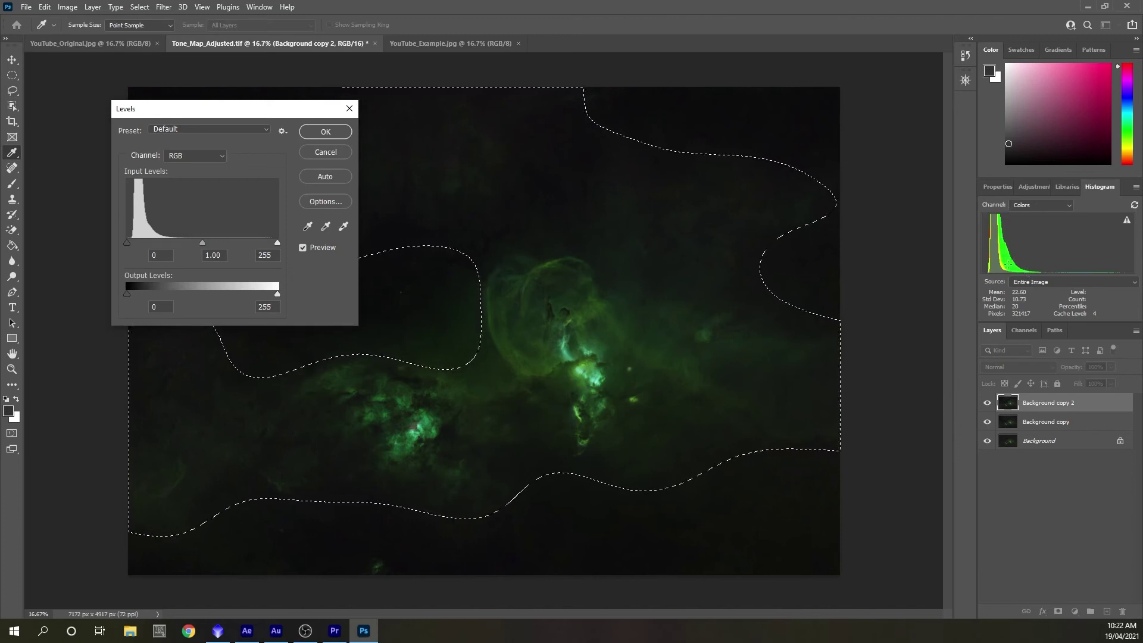
click(326, 227)
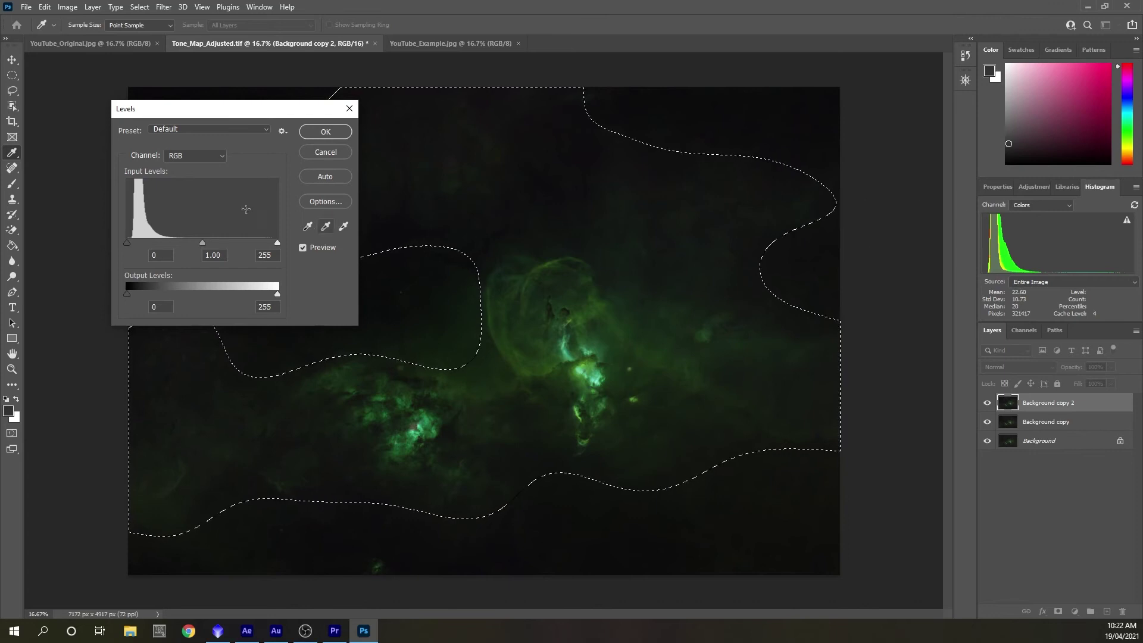
click(195, 157)
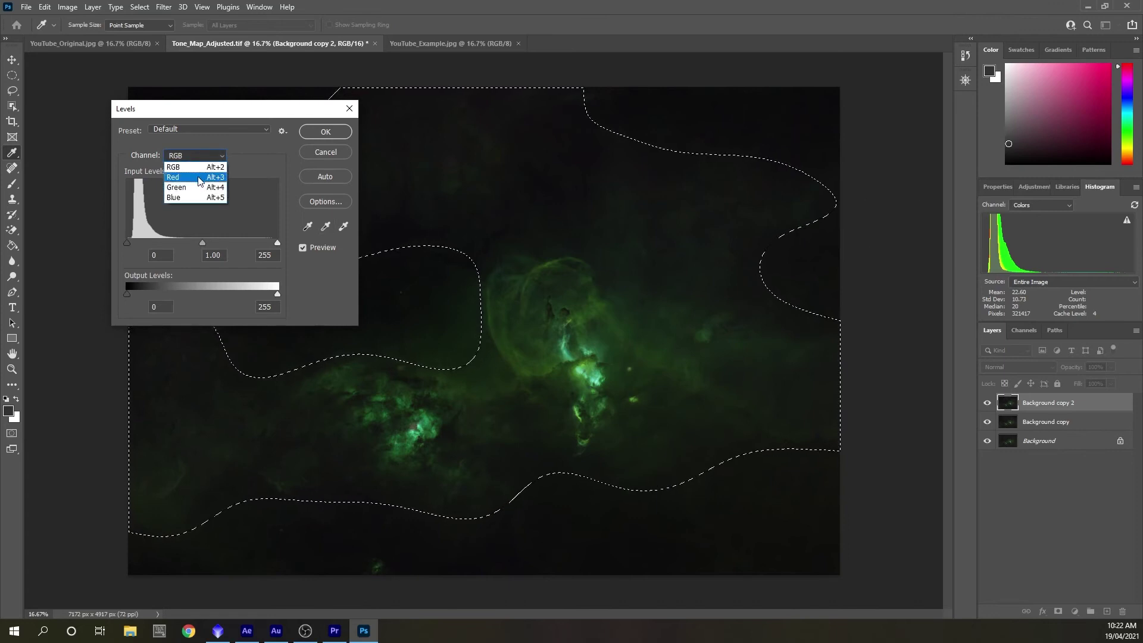
click(199, 180)
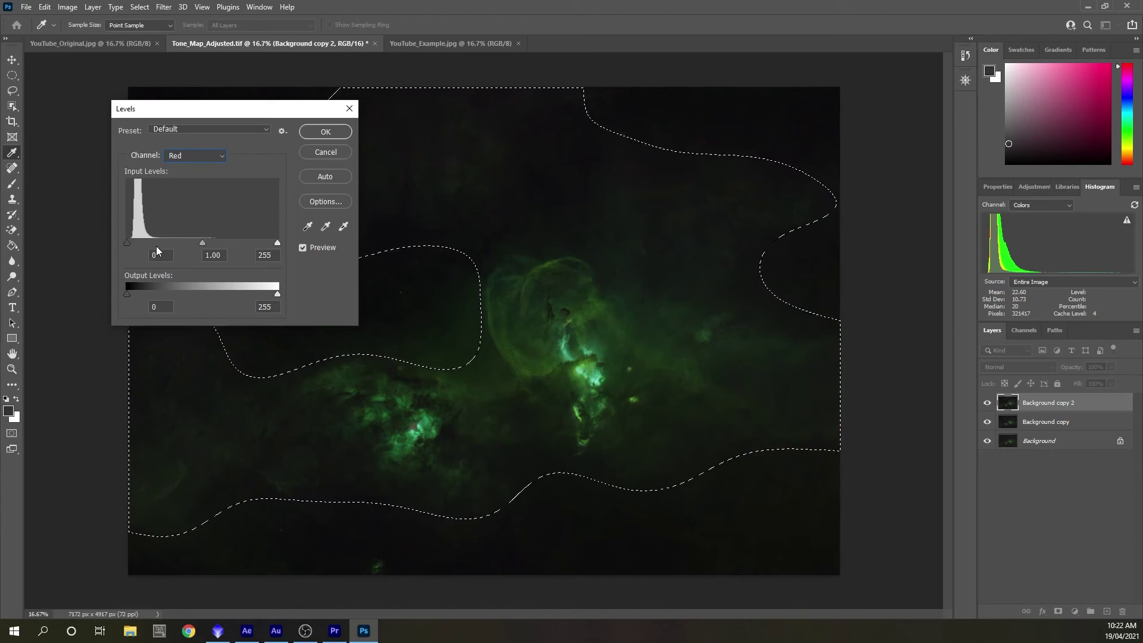
drag(203, 243, 187, 243)
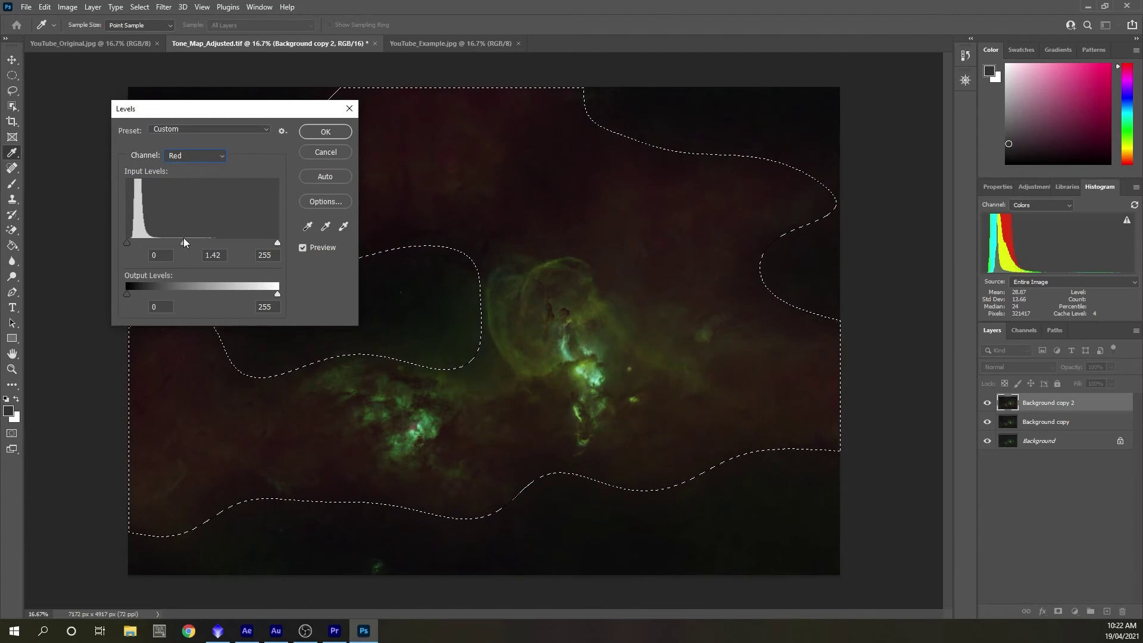
drag(193, 242, 197, 238)
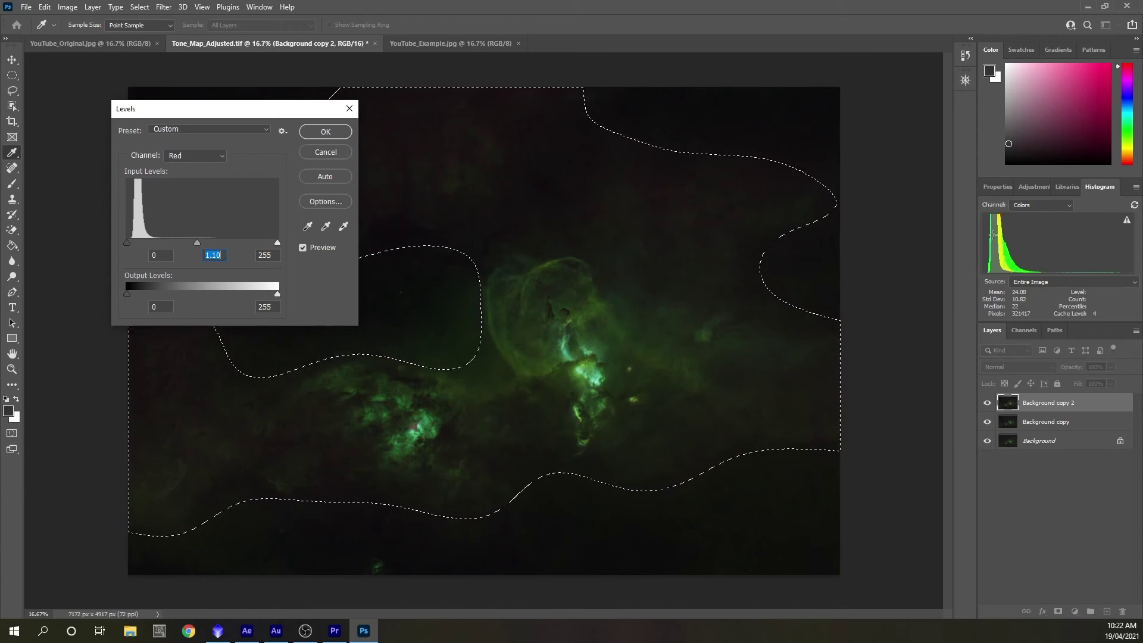
Set the Blue channel's midtone level to 1.10 and apply the Levels adjustment to the nebulosity
click(192, 155)
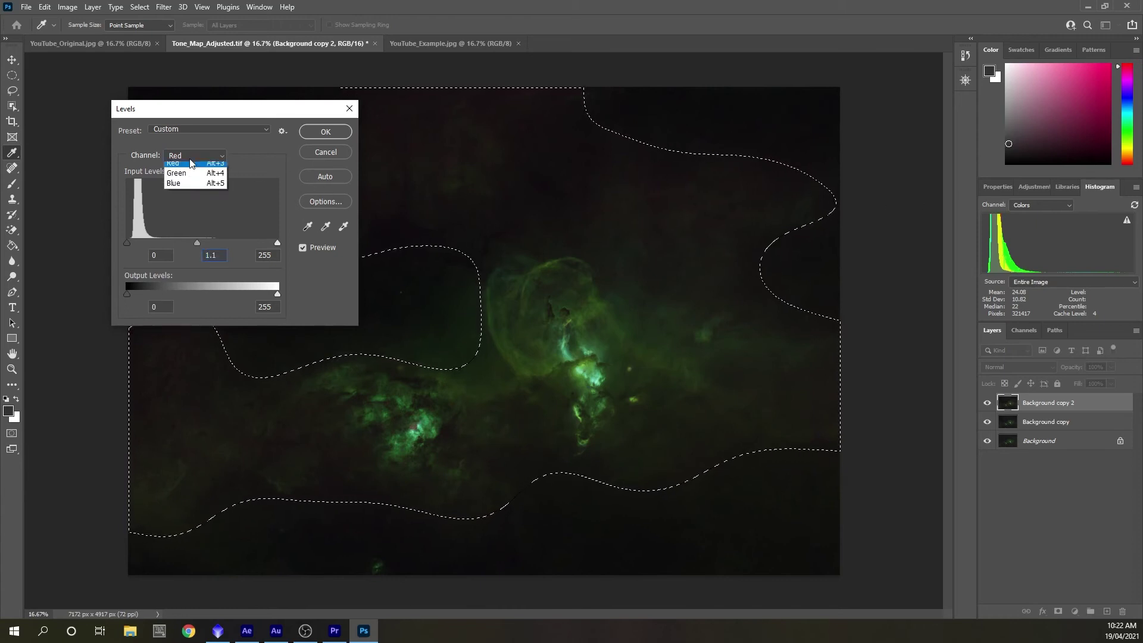
click(197, 197)
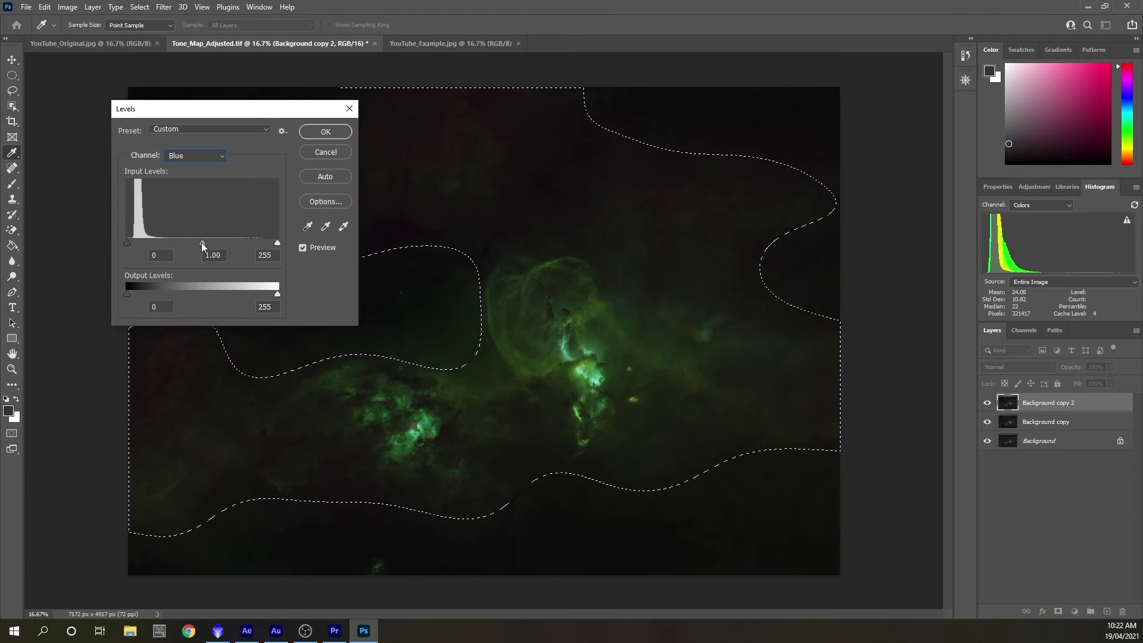
drag(201, 242, 197, 240)
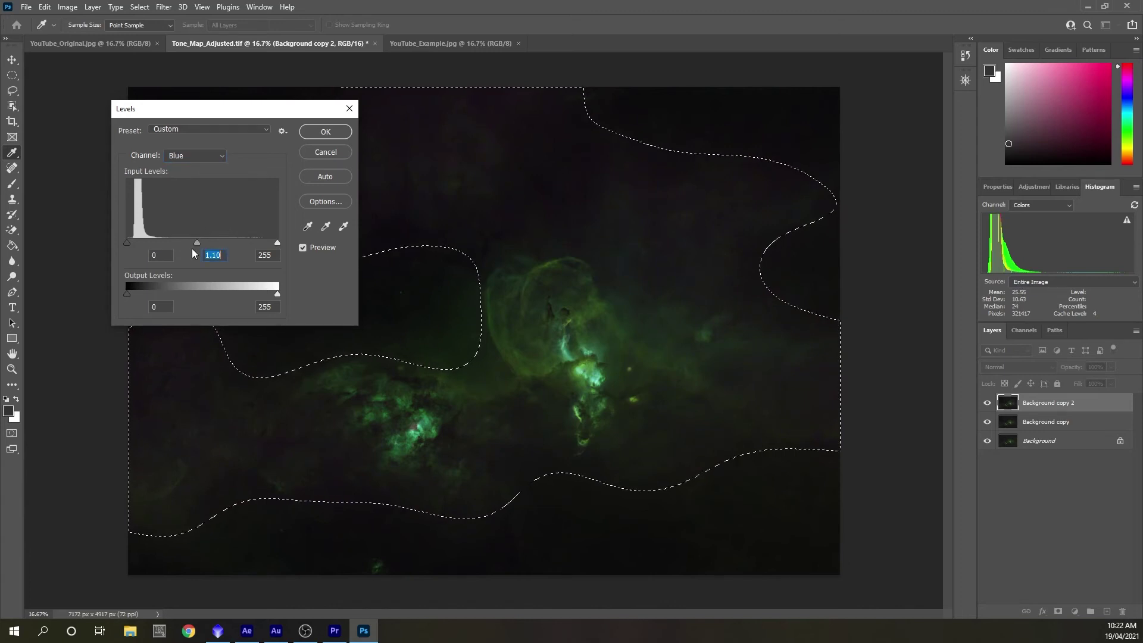
click(326, 132)
key(l)
Compare the nebulosity with and without the red and blue boost by toggling the Background copy 2 layer's visibility
click(987, 404)
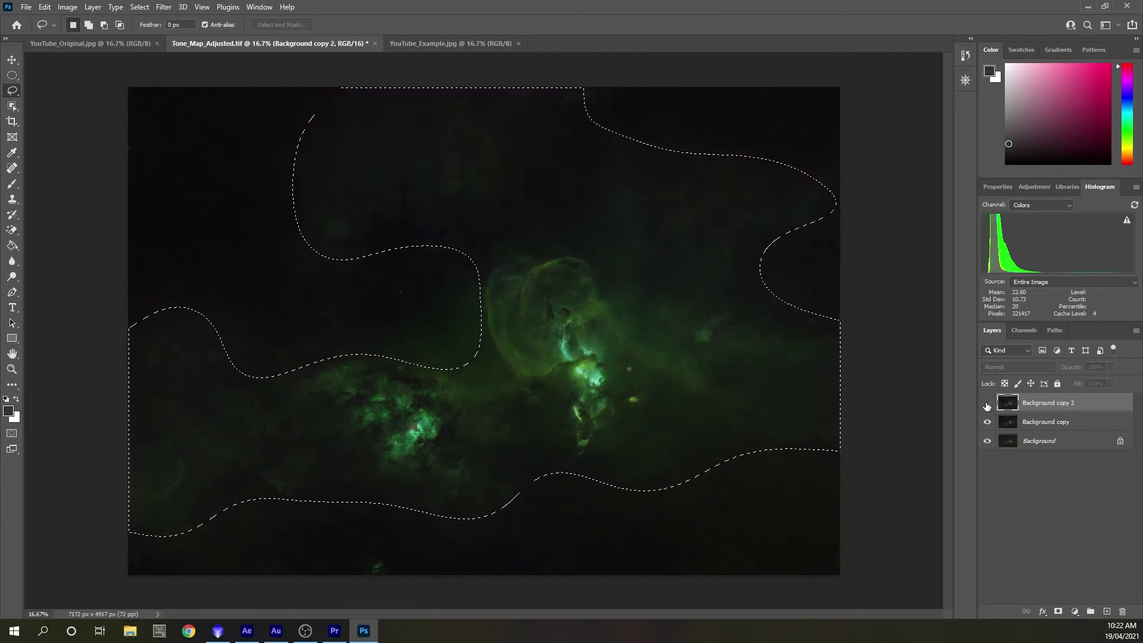
click(987, 404)
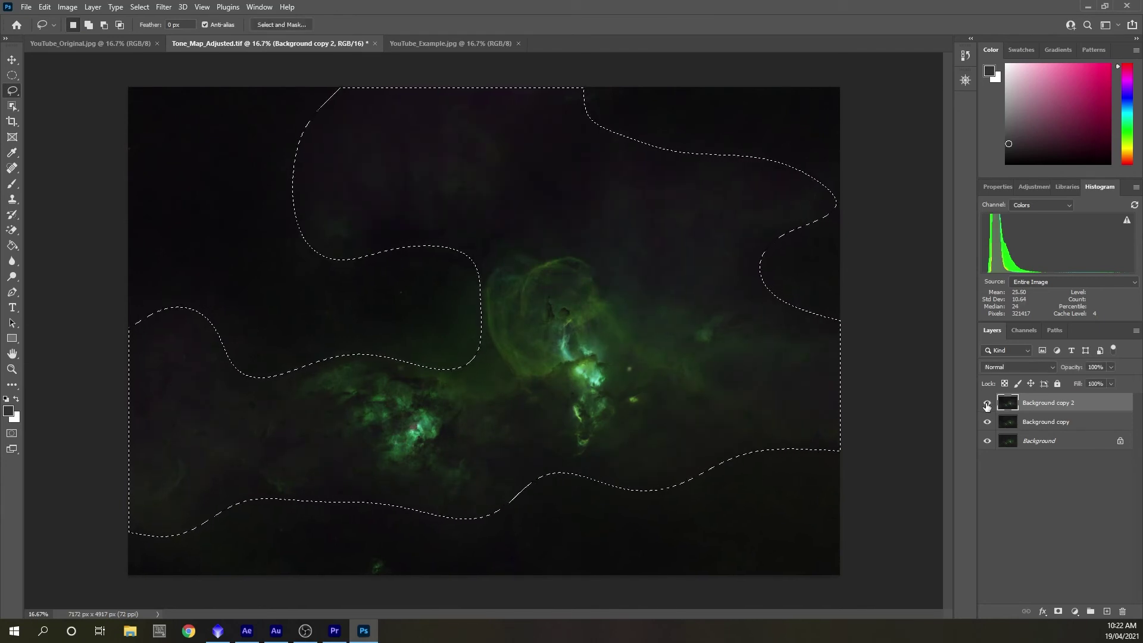
click(988, 405)
click(987, 404)
click(987, 404)
click(987, 405)
click(987, 405)
click(988, 405)
Deselect the nebulosity selection
click(139, 6)
click(150, 31)
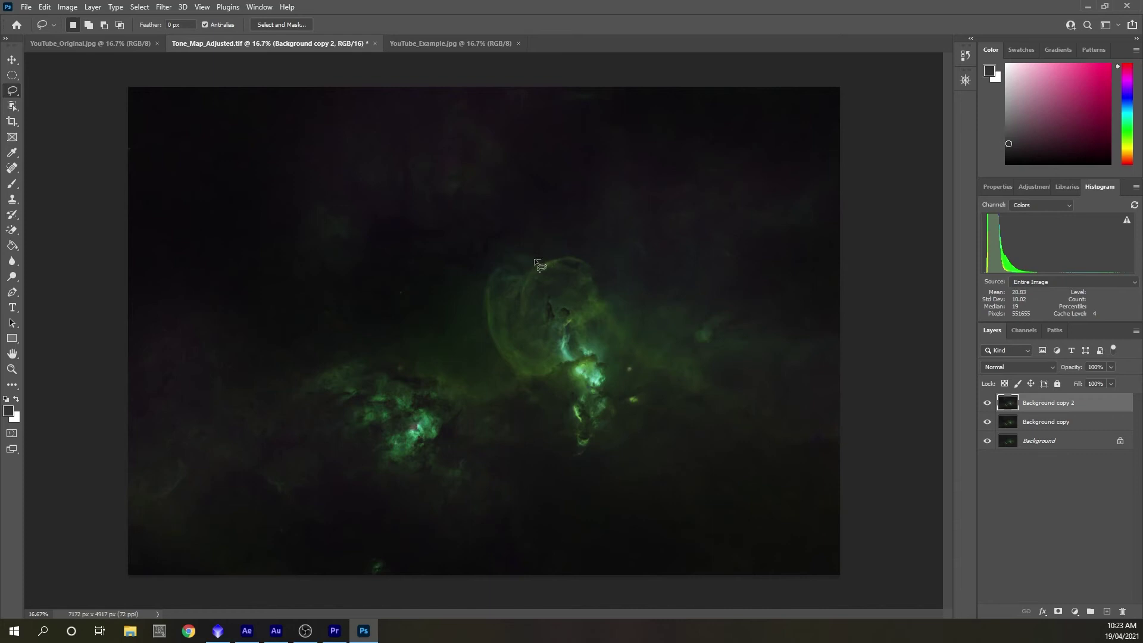
Outline both bright nebula regions and the faint band connecting them with one closed Lasso selection
mouse_move(522, 255)
mouse_down()
mouse_move(505, 256)
mouse_move(486, 290)
mouse_move(484, 335)
mouse_move(503, 361)
mouse_move(467, 383)
mouse_up()
mouse_move(317, 367)
mouse_down()
mouse_move(295, 393)
mouse_move(336, 399)
mouse_move(350, 418)
mouse_move(339, 438)
mouse_move(362, 439)
mouse_move(383, 472)
mouse_move(428, 477)
mouse_move(456, 494)
mouse_move(487, 483)
mouse_move(472, 457)
mouse_move(435, 442)
mouse_move(437, 407)
mouse_move(460, 418)
mouse_move(469, 440)
mouse_move(492, 441)
mouse_move(539, 434)
mouse_move(557, 407)
mouse_move(568, 411)
mouse_move(575, 456)
mouse_move(647, 405)
mouse_up()
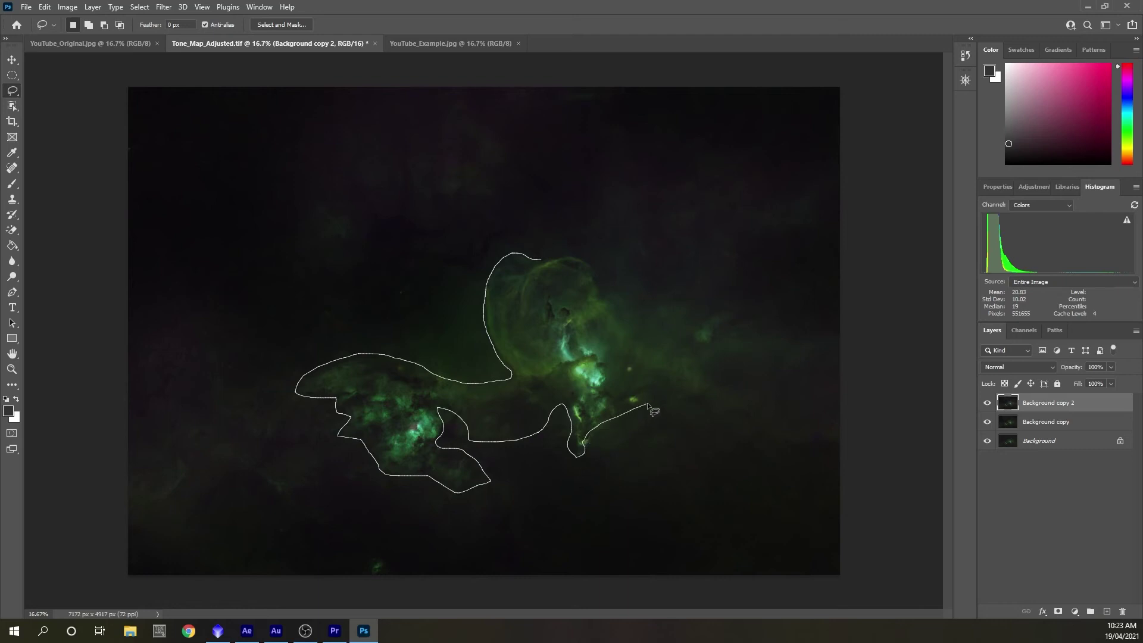
mouse_move(627, 312)
mouse_down()
mouse_move(587, 259)
mouse_move(541, 261)
mouse_up()
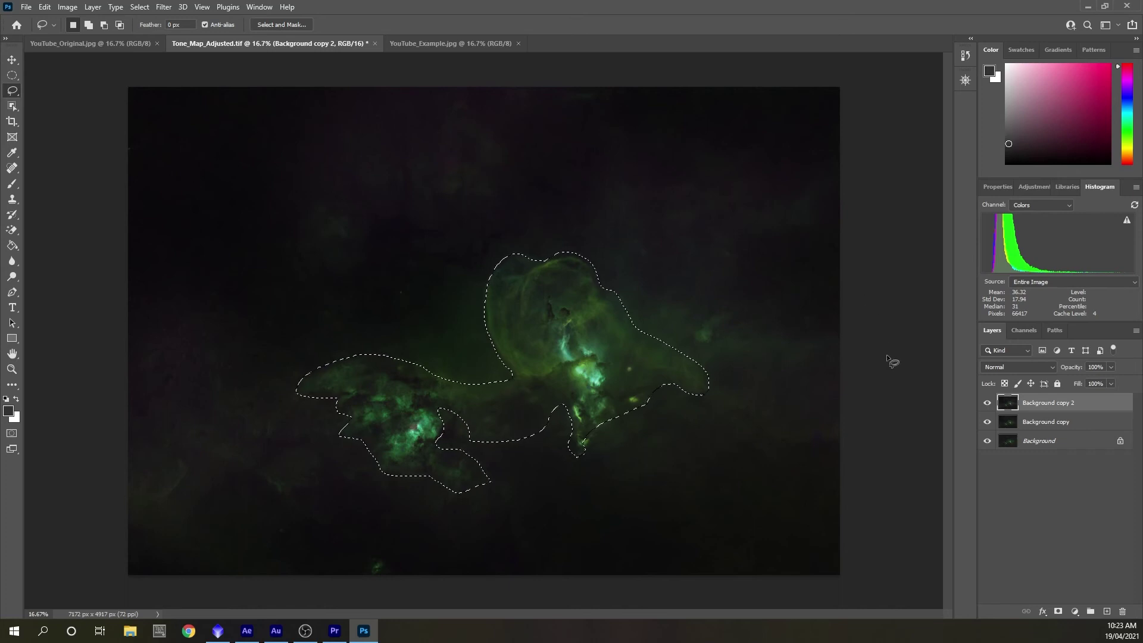
Feather the nebula selection with a radius of 100 pixels
click(164, 8)
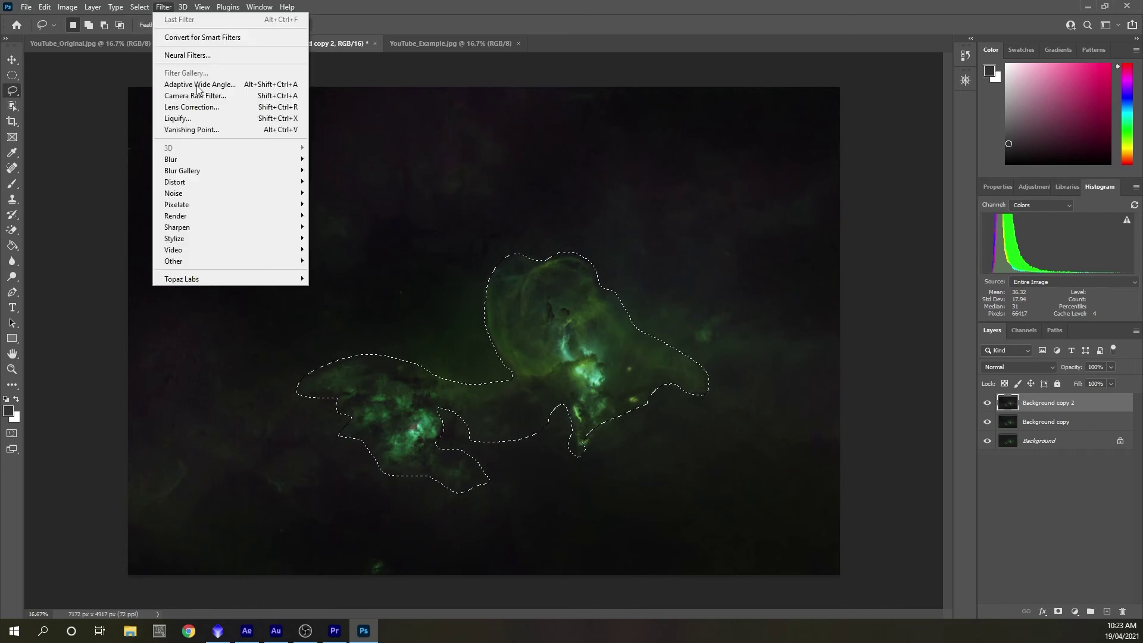
mouse_move(144, 11)
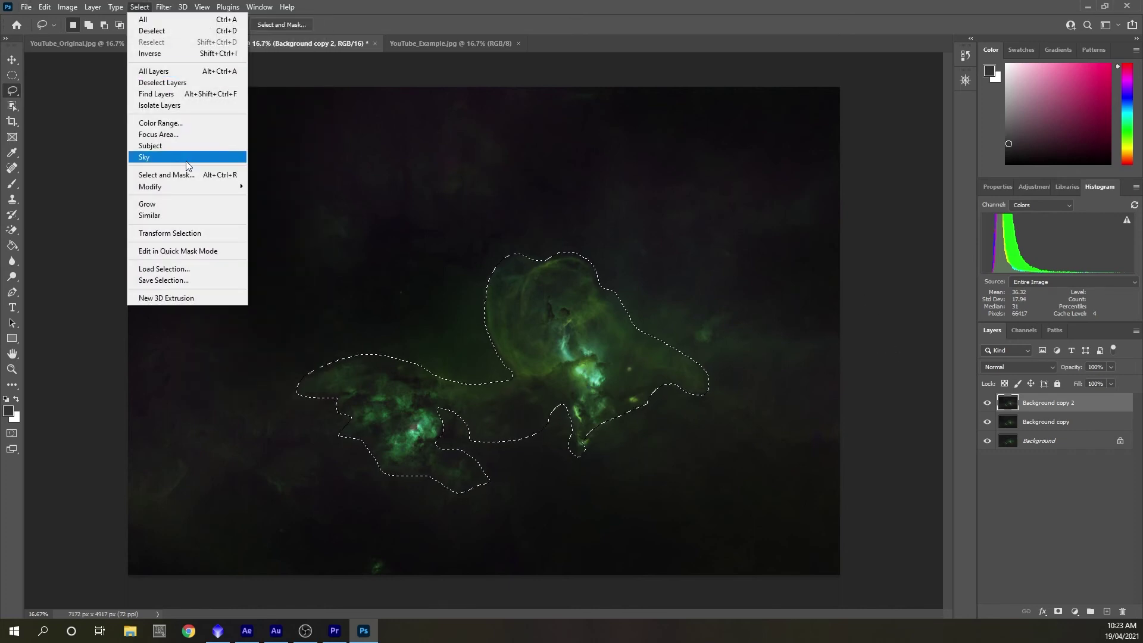
mouse_move(194, 186)
click(270, 233)
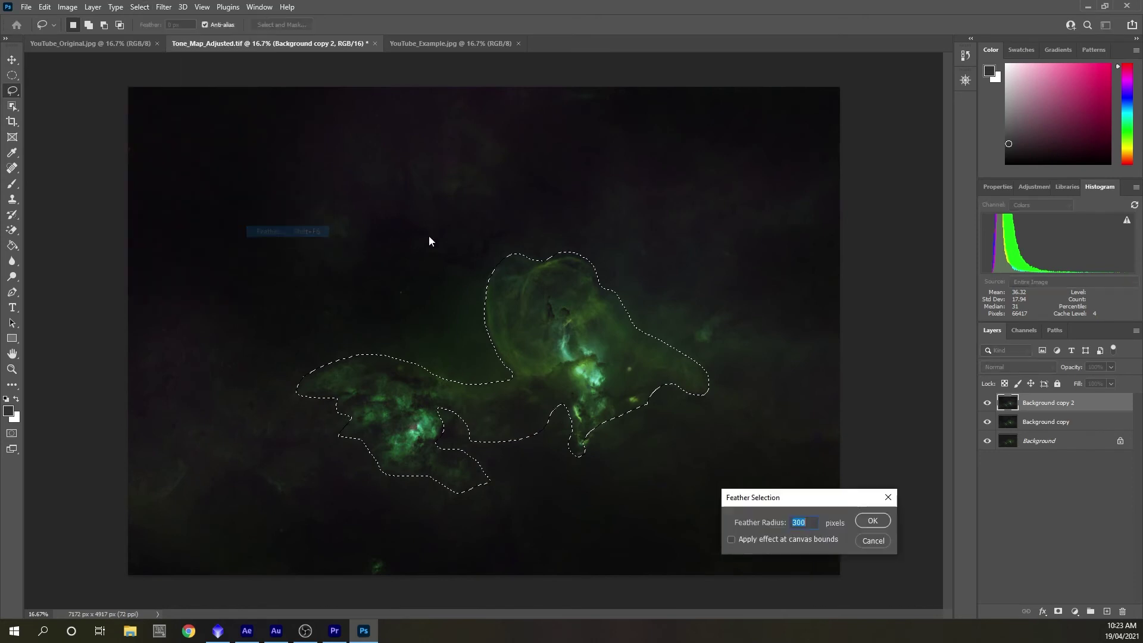
text(1)
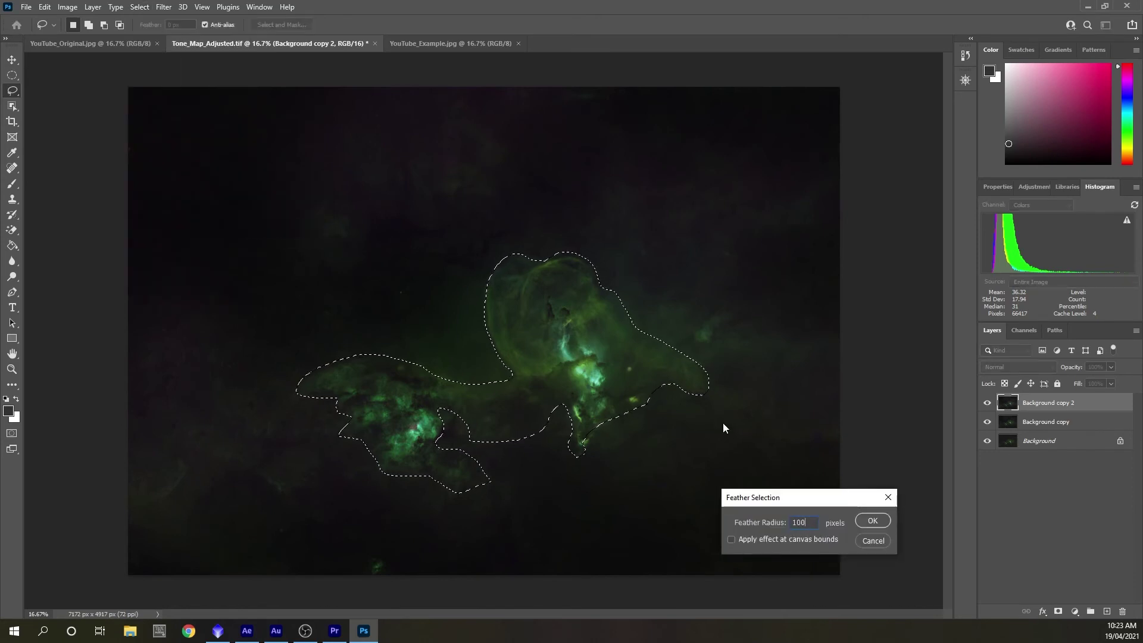
click(873, 522)
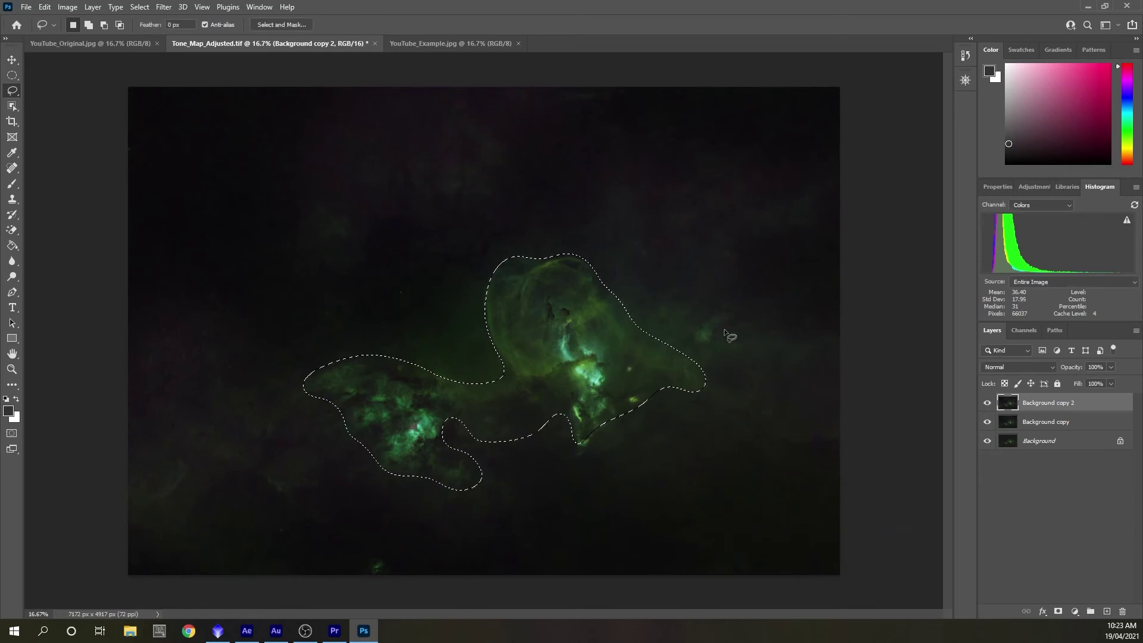
Duplicate the Background copy 2 layer, start a Levels adjustment on it and set the histogram source to Selected Layer
drag(1060, 407, 1106, 611)
key(ctrl+l)
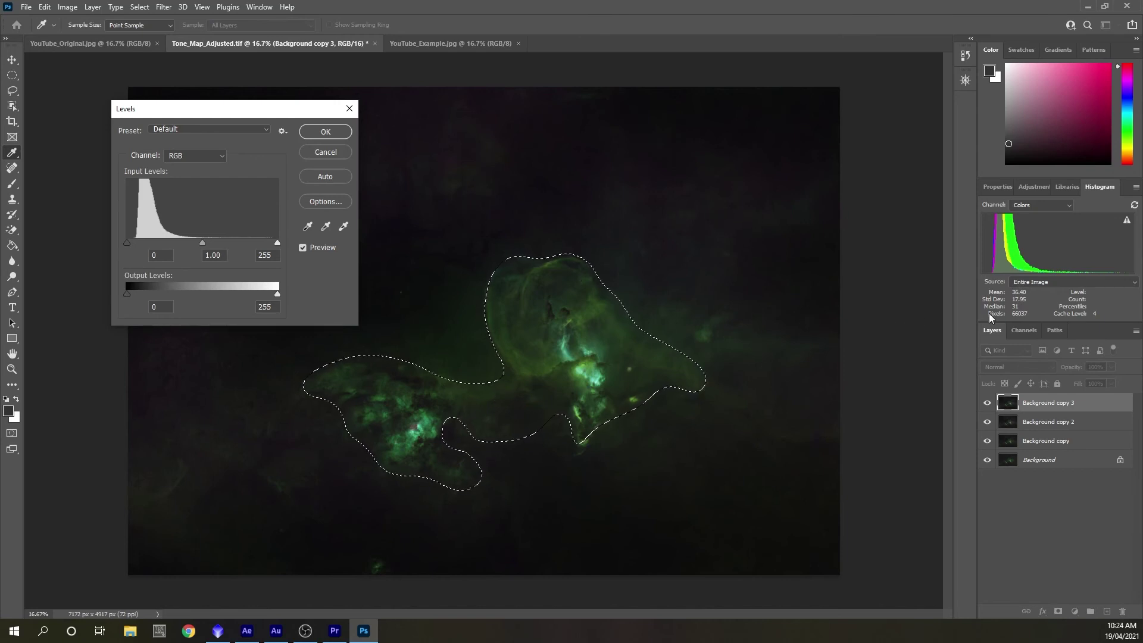
click(1044, 281)
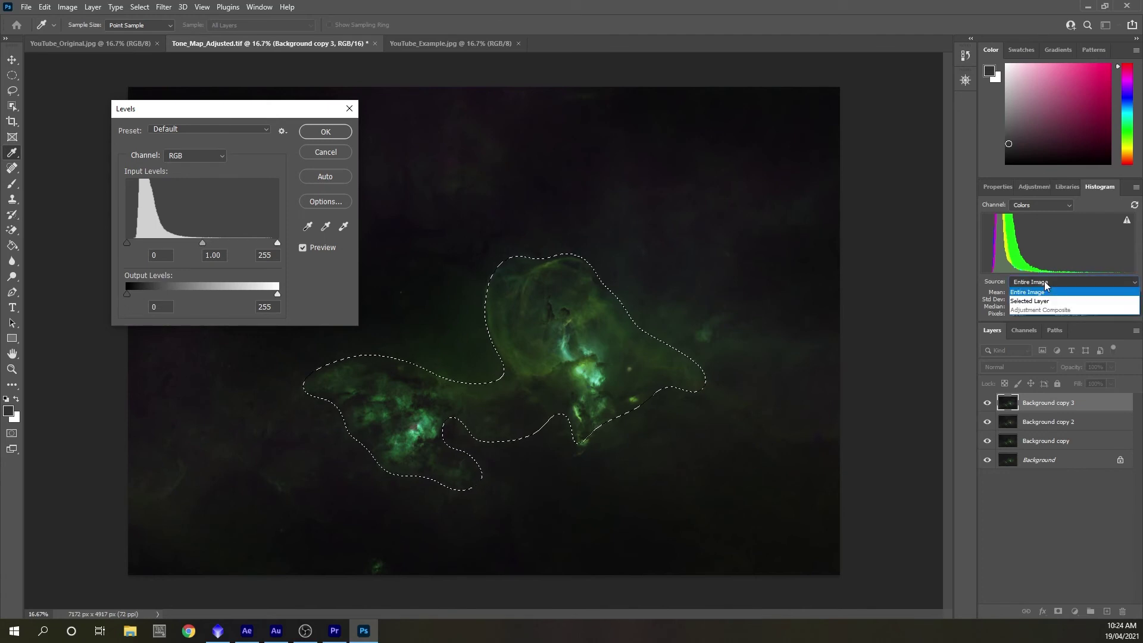
click(1047, 299)
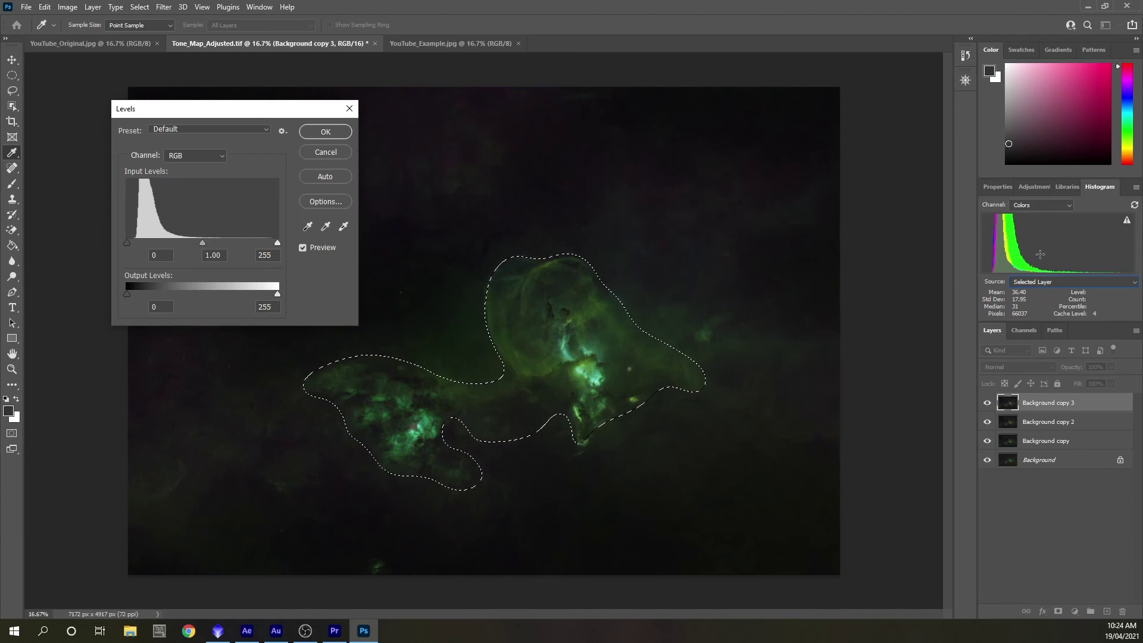
Set the Red channel's shadow input level to 8 and its midtone level to 1.34 for the selected nebula
click(203, 156)
click(205, 172)
drag(127, 243, 131, 242)
drag(204, 244, 190, 243)
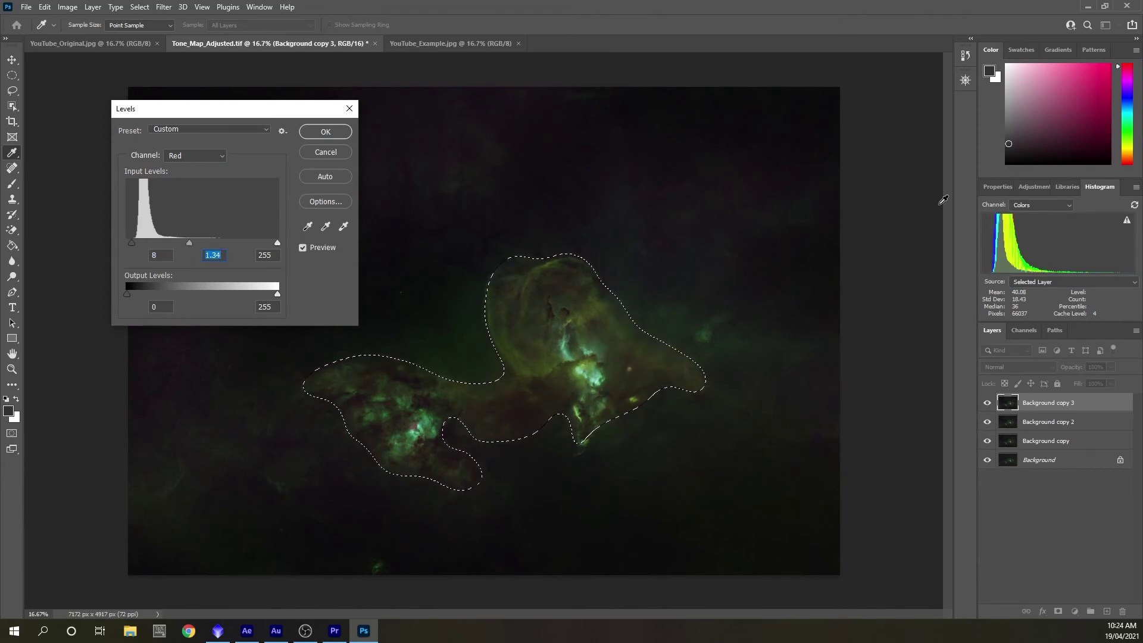
Set the Blue channel's shadow input level to 7 and its midtone slightly below 1.30, and apply the Levels adjustment
click(203, 156)
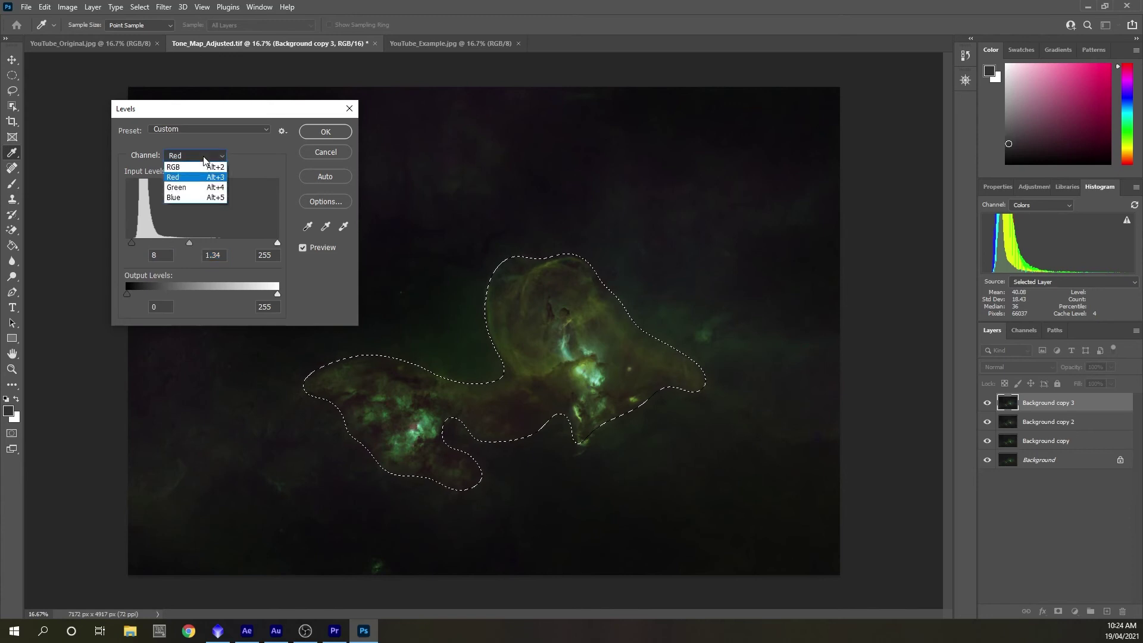
click(194, 199)
drag(128, 243, 131, 243)
drag(203, 244, 190, 241)
drag(188, 242, 190, 241)
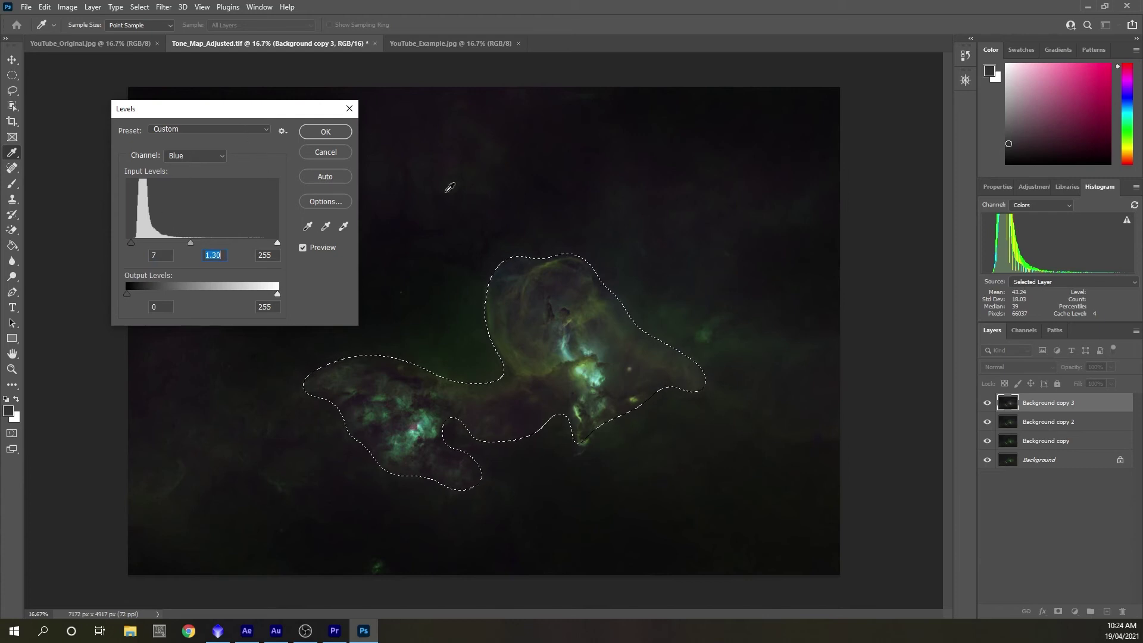
drag(187, 243, 192, 241)
click(326, 131)
Deselect the nebula and duplicate the Background copy 3 layer
key(l)
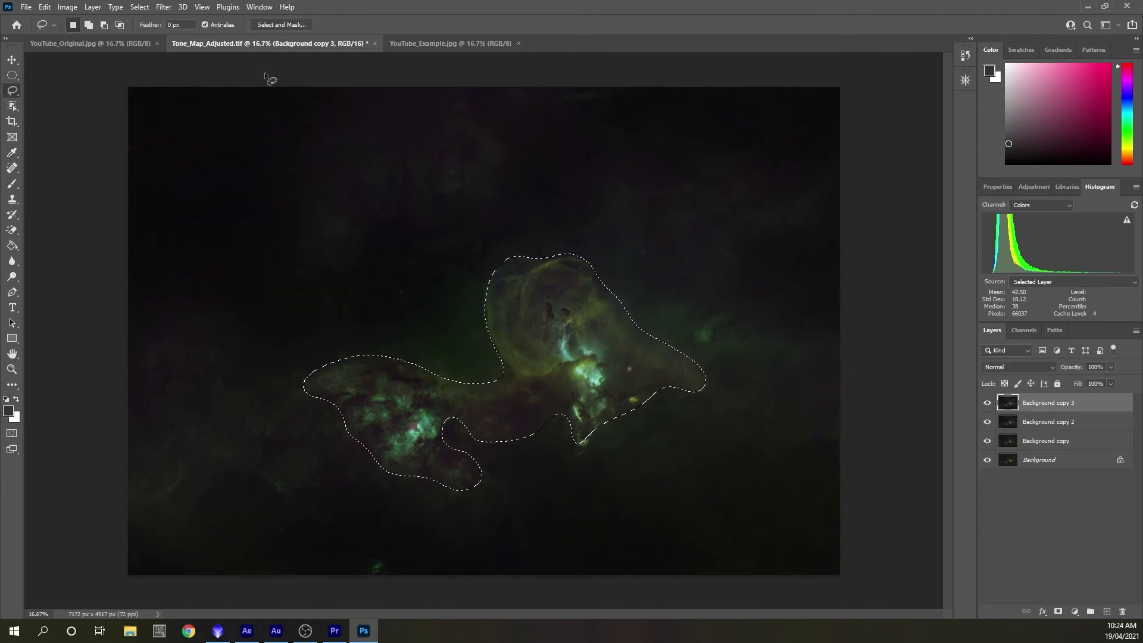
click(148, 6)
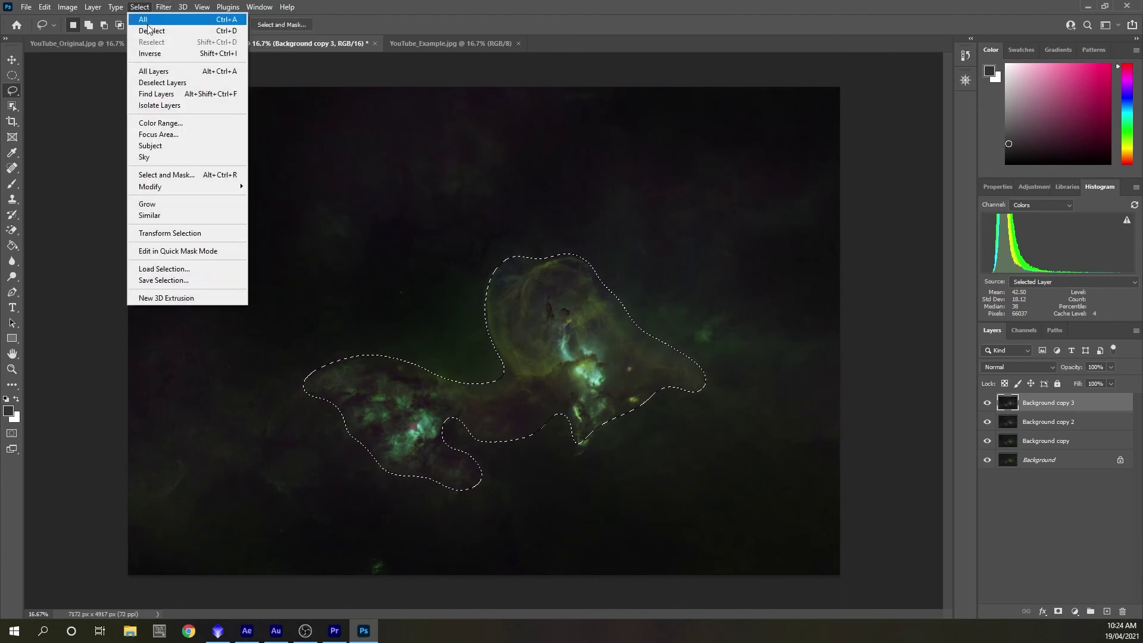
click(149, 31)
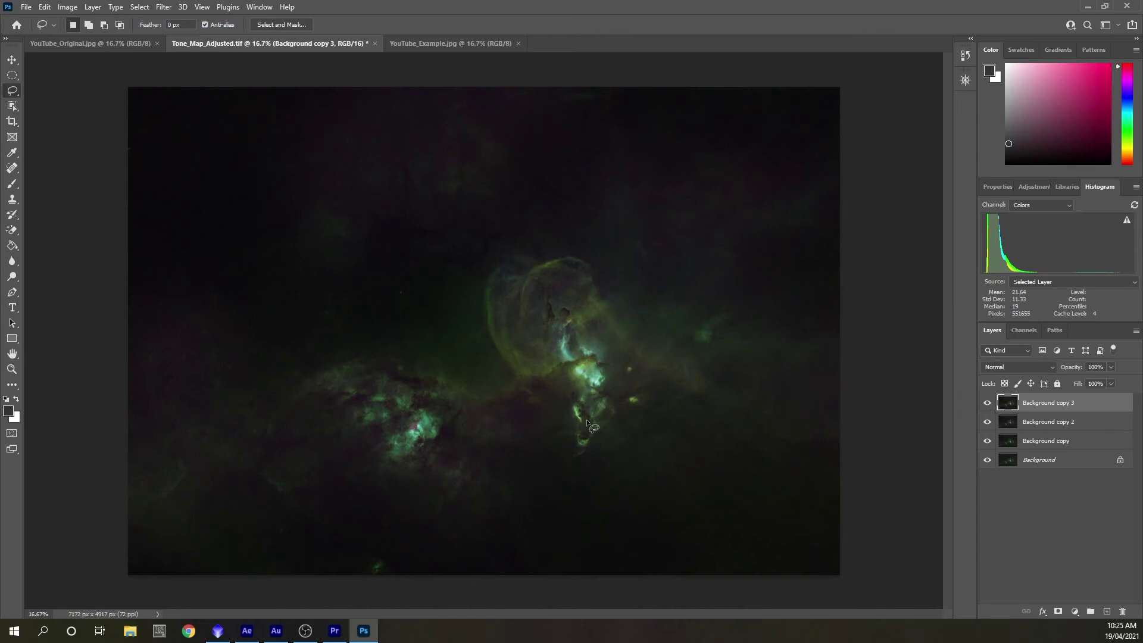
drag(1070, 405, 1107, 610)
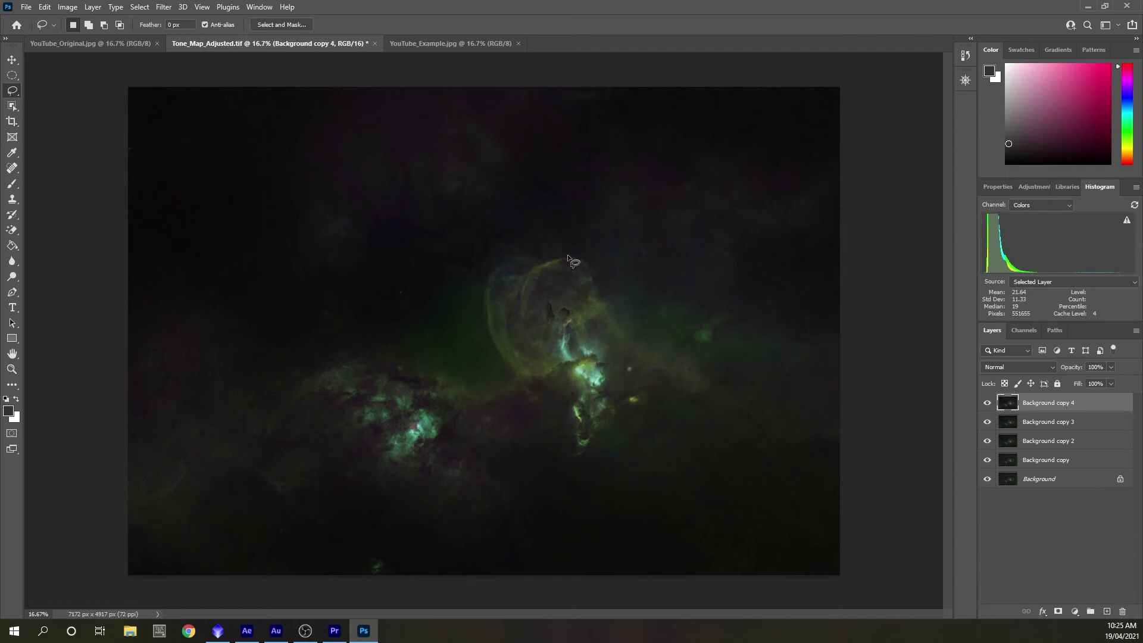
Lasso the yellowish shell around the central bubble with its trailing arm, and feather the selection by 50 pixels
mouse_move(512, 278)
mouse_down()
mouse_move(482, 288)
mouse_move(490, 327)
mouse_move(518, 378)
mouse_move(587, 386)
mouse_move(578, 366)
mouse_move(597, 357)
mouse_move(559, 356)
mouse_move(537, 335)
mouse_move(524, 349)
mouse_move(512, 332)
mouse_move(513, 300)
mouse_move(525, 311)
mouse_move(536, 286)
mouse_move(561, 275)
mouse_move(585, 288)
mouse_move(577, 319)
mouse_move(604, 321)
mouse_move(672, 373)
mouse_move(565, 257)
mouse_up()
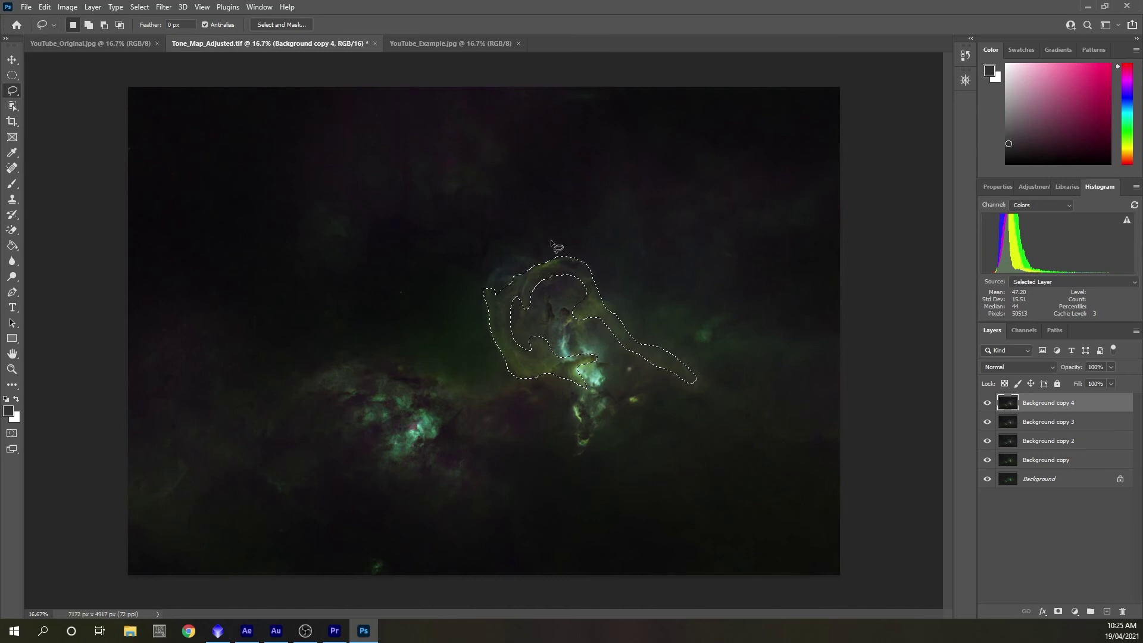
click(139, 7)
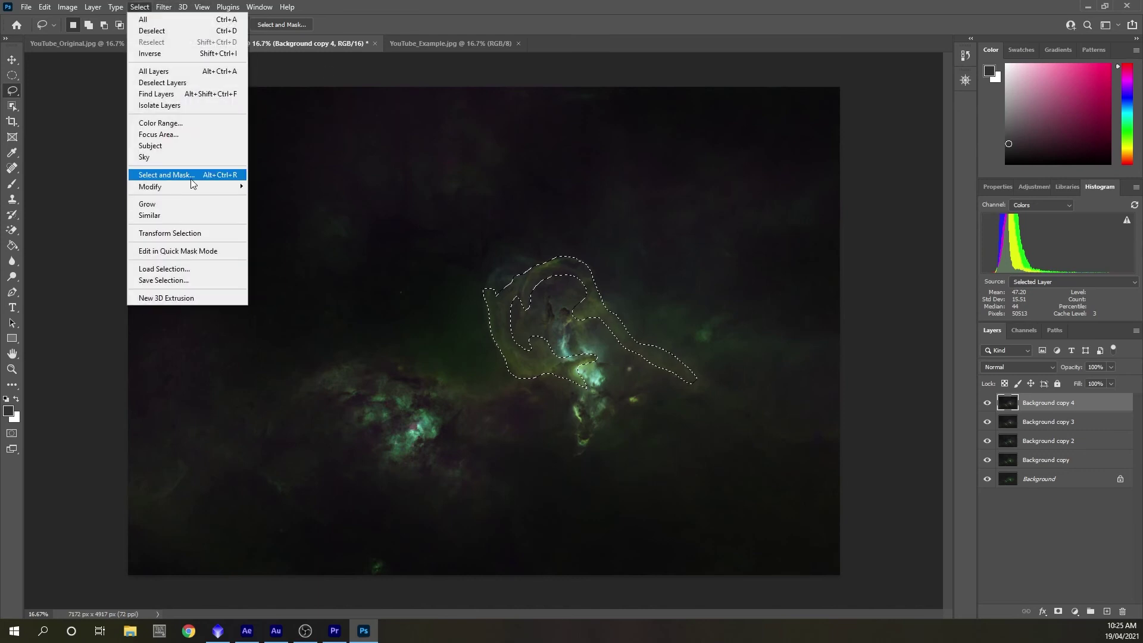
mouse_move(197, 186)
click(280, 232)
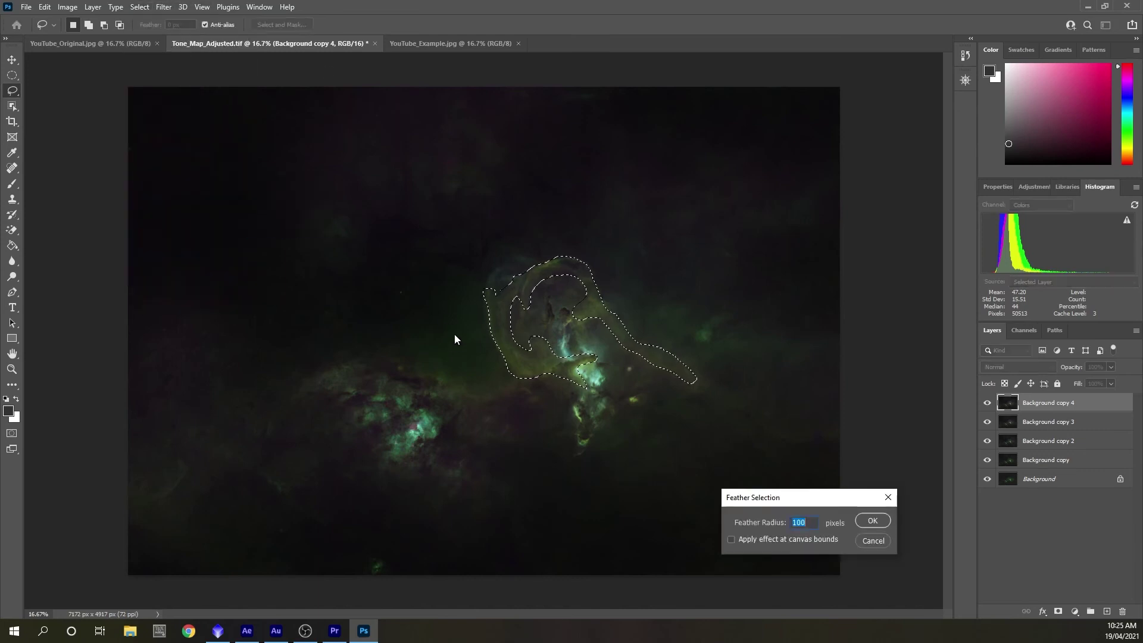
text(50)
click(871, 518)
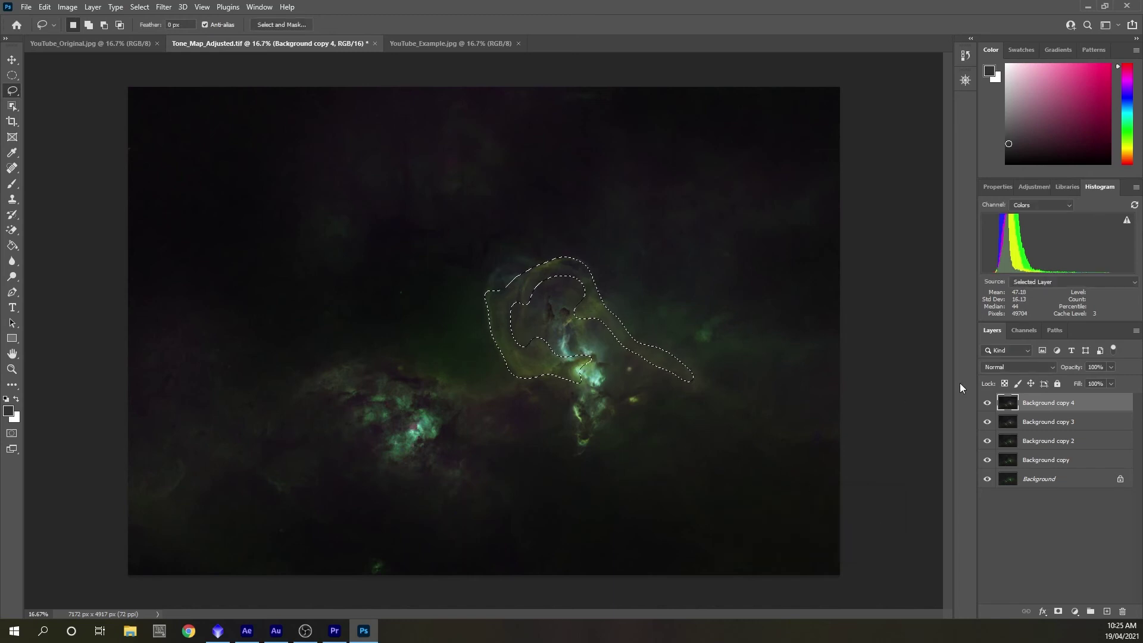
Duplicate the Background copy 4 layer and start a Levels adjustment with the Red channel's shadow level at 14 and midtone at 1.27
drag(1025, 398, 1105, 612)
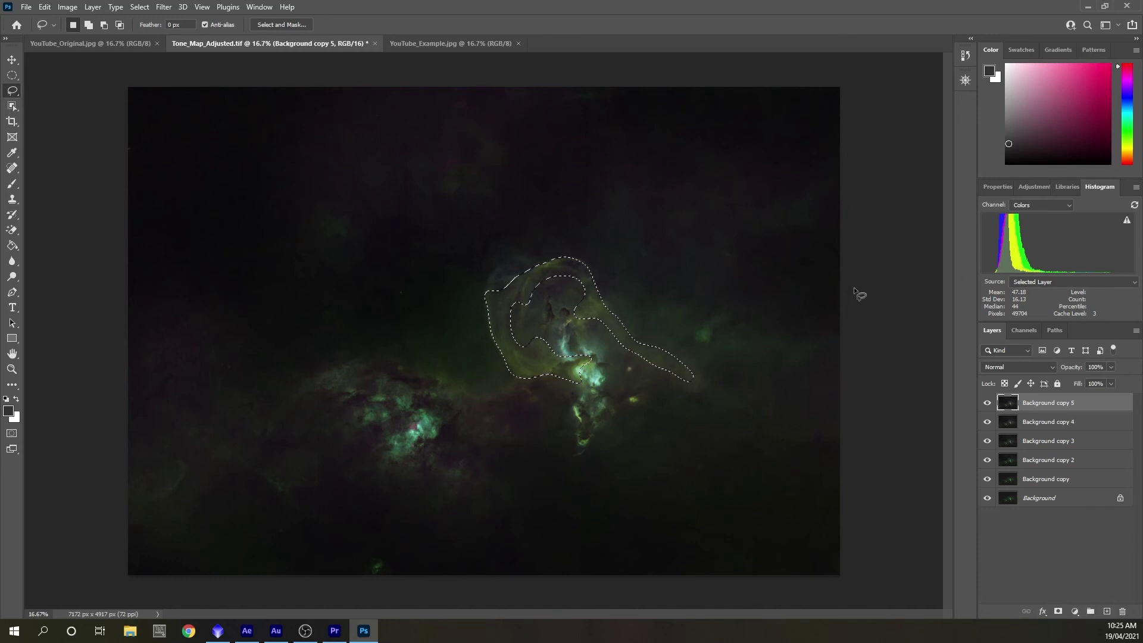
key(ctrl+l)
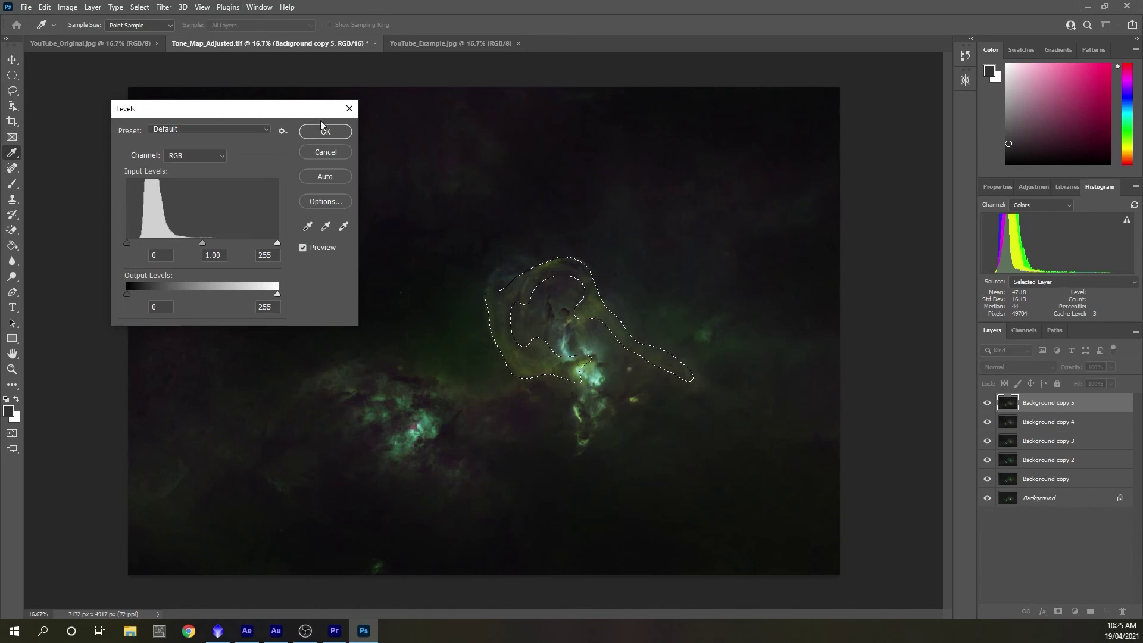
click(191, 155)
click(179, 172)
drag(127, 241, 135, 243)
drag(207, 242, 194, 238)
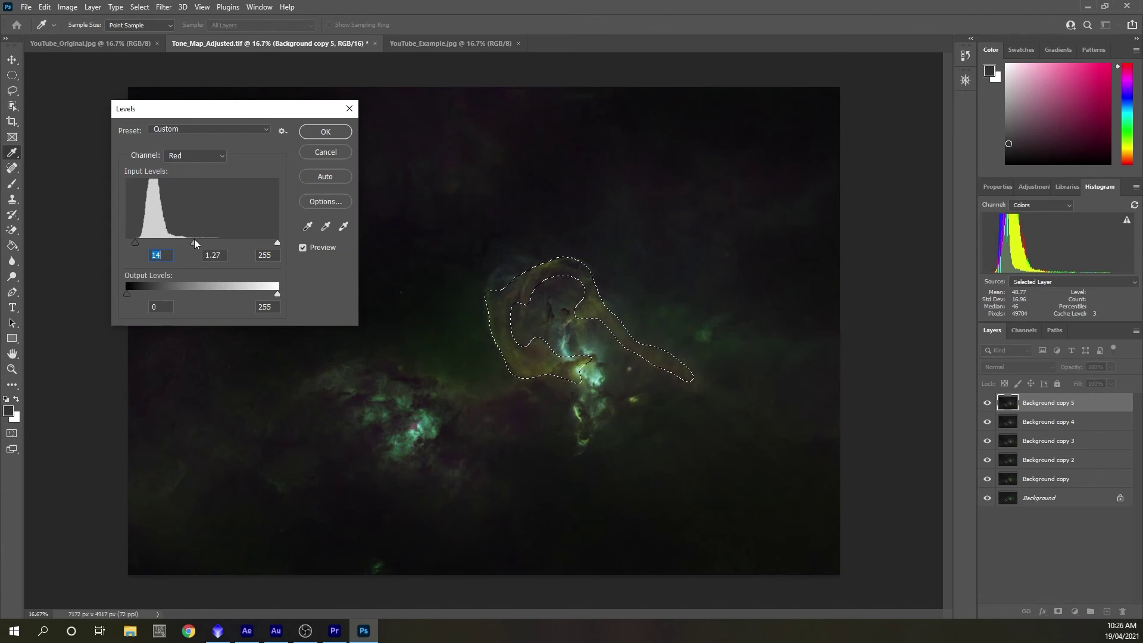
Set the Blue channel's shadow input level to 16 and its midtone to 1.45, and apply the Levels adjustment to the shell
click(208, 157)
click(197, 170)
key(alt+5)
drag(127, 241, 137, 243)
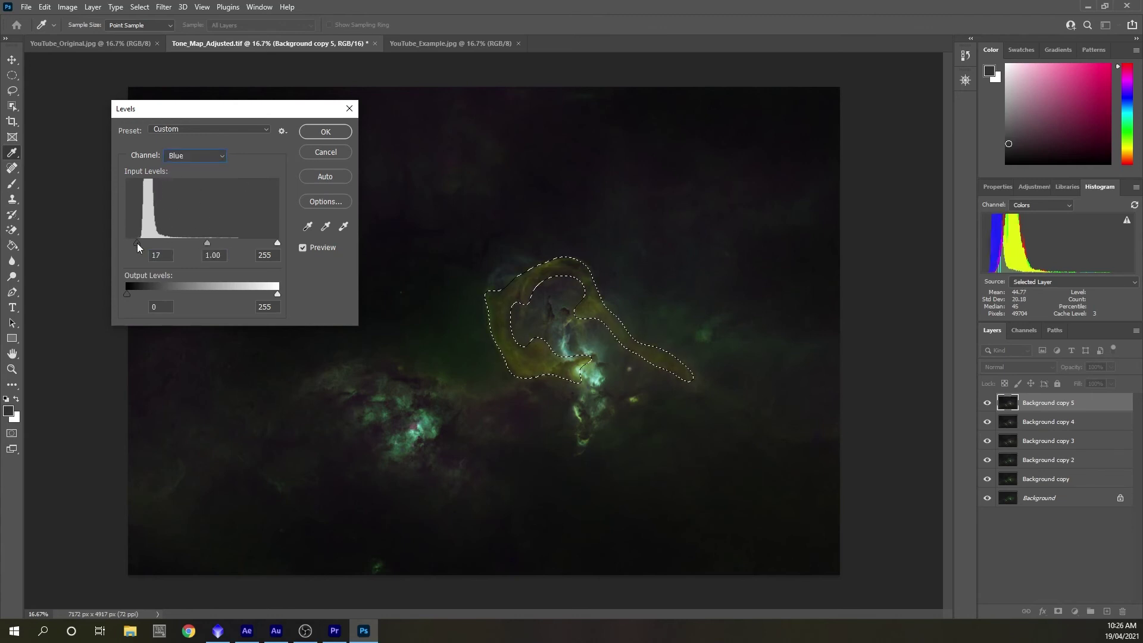
drag(207, 242, 188, 239)
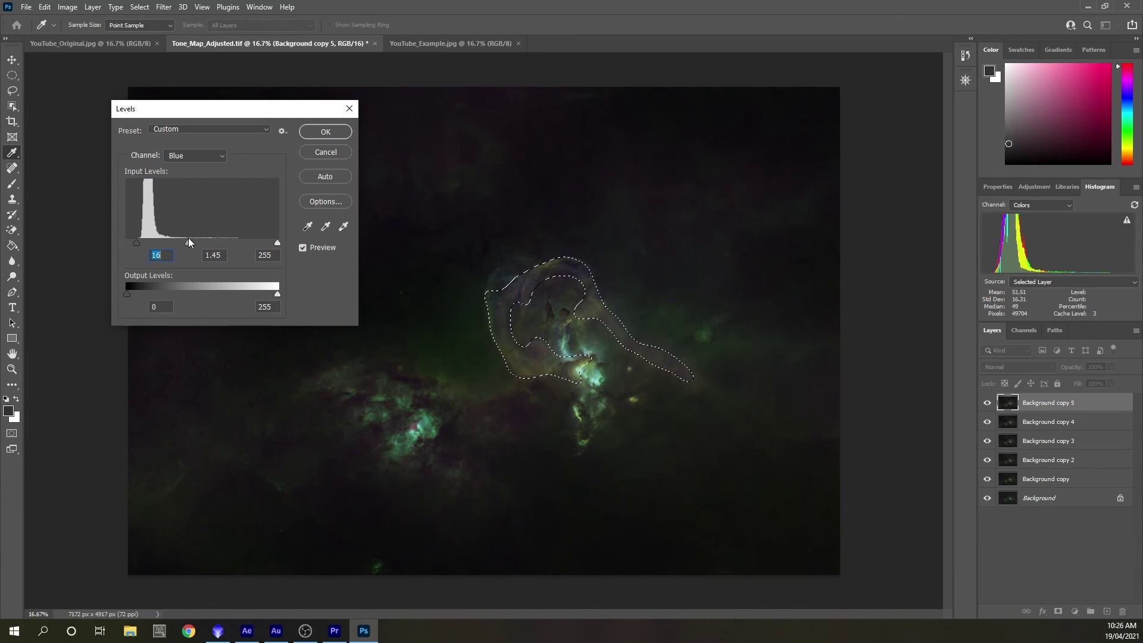
click(333, 132)
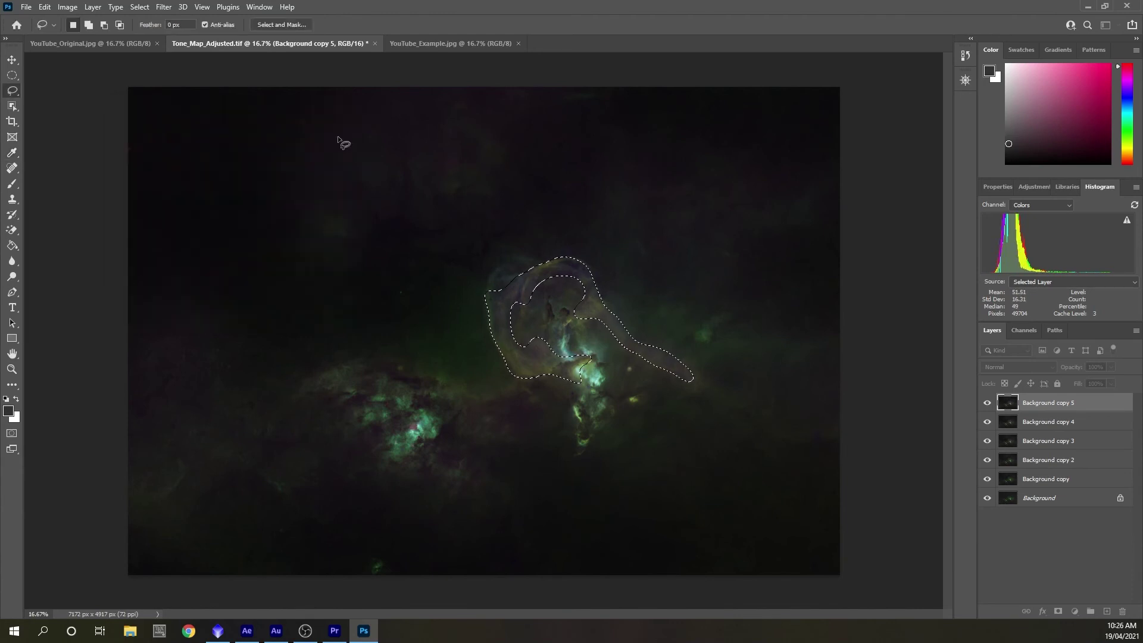
Deselect the shell and compare the image with and without its adjustment by toggling the Background copy 5 layer's visibility
click(148, 8)
click(163, 34)
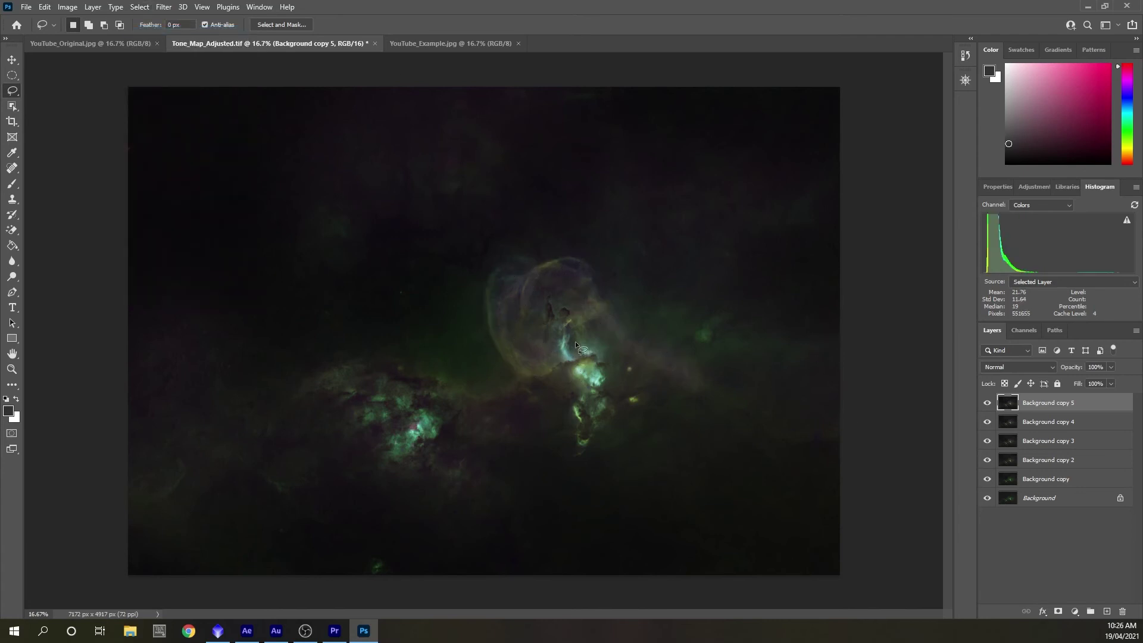
click(988, 404)
click(987, 404)
click(987, 404)
click(989, 405)
Flatten all layers of the adjusted tone map into a single Background layer
right_click(1040, 410)
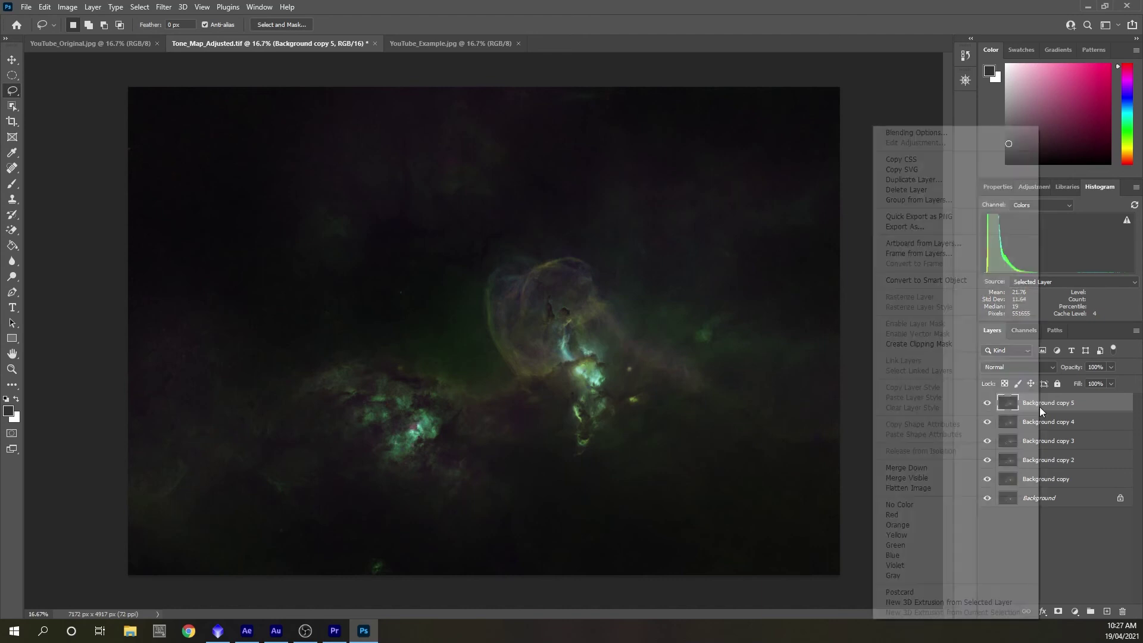
click(941, 496)
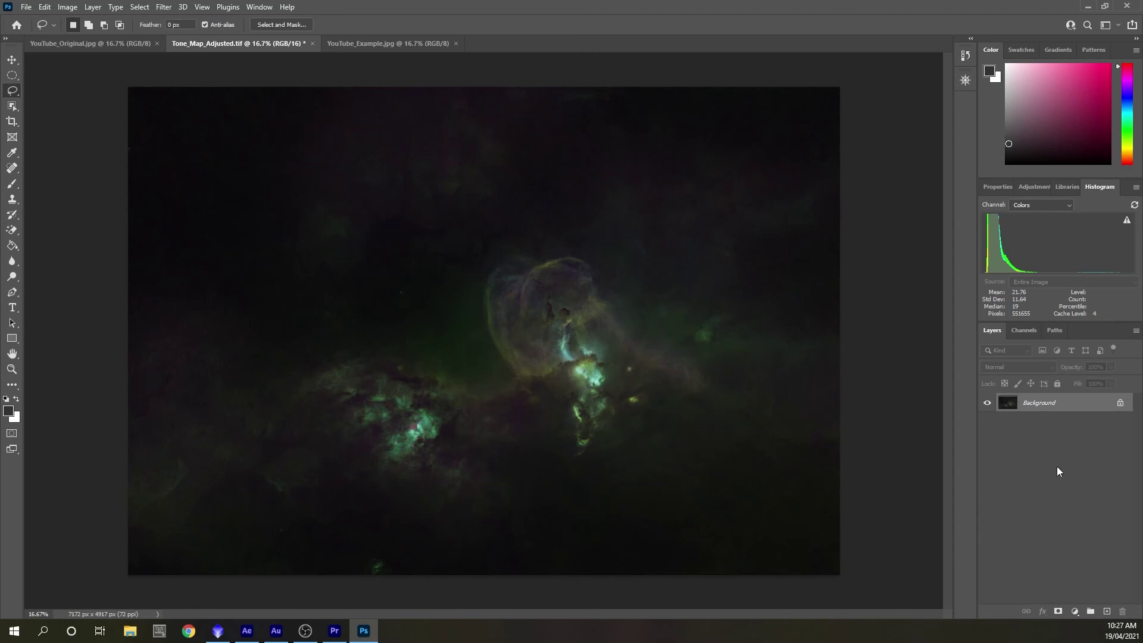
Compare the finished YouTube_Example.jpg image with the unadjusted YouTube_Original.jpg
click(424, 41)
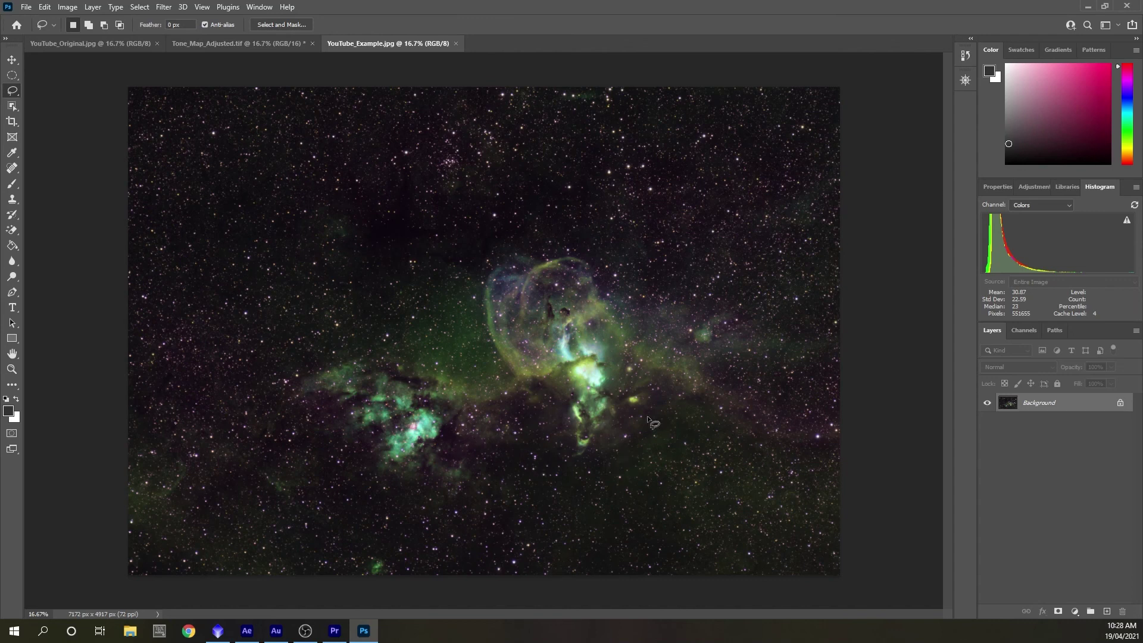
click(137, 42)
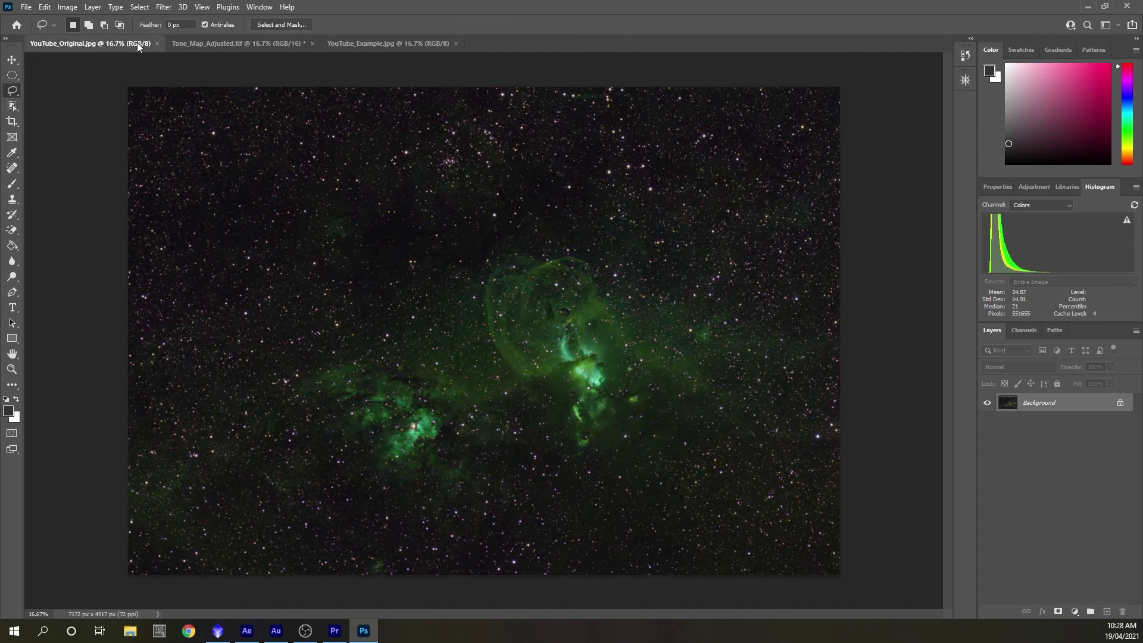
click(400, 42)
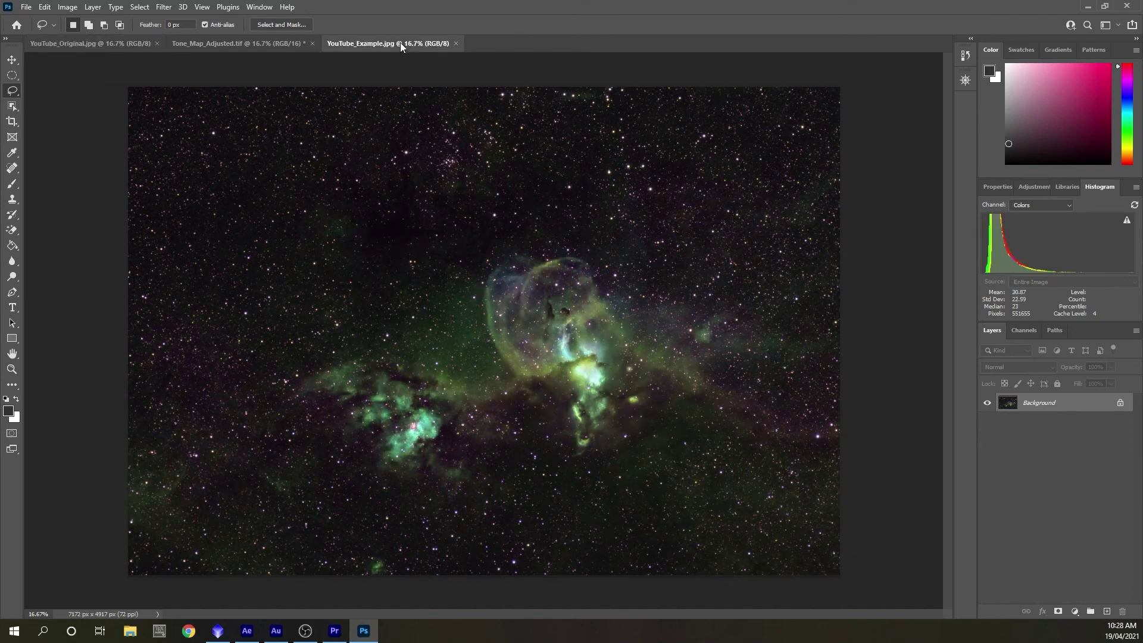